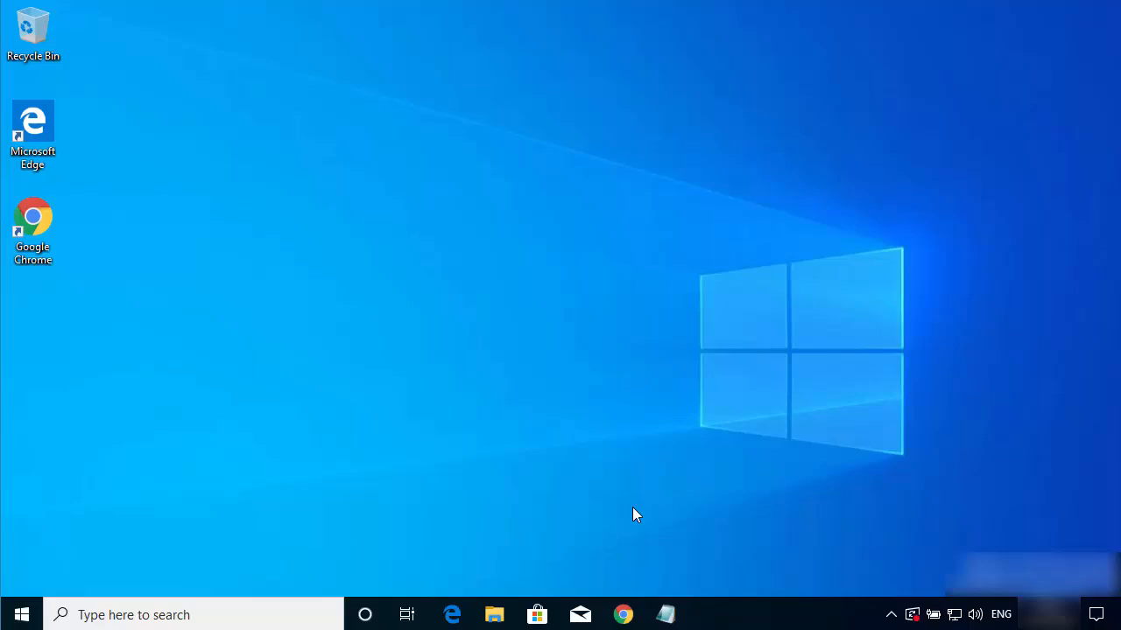
Open Google Chrome and download the Windows installer of OBS Studio from the obsproject.com download page
click(622, 615)
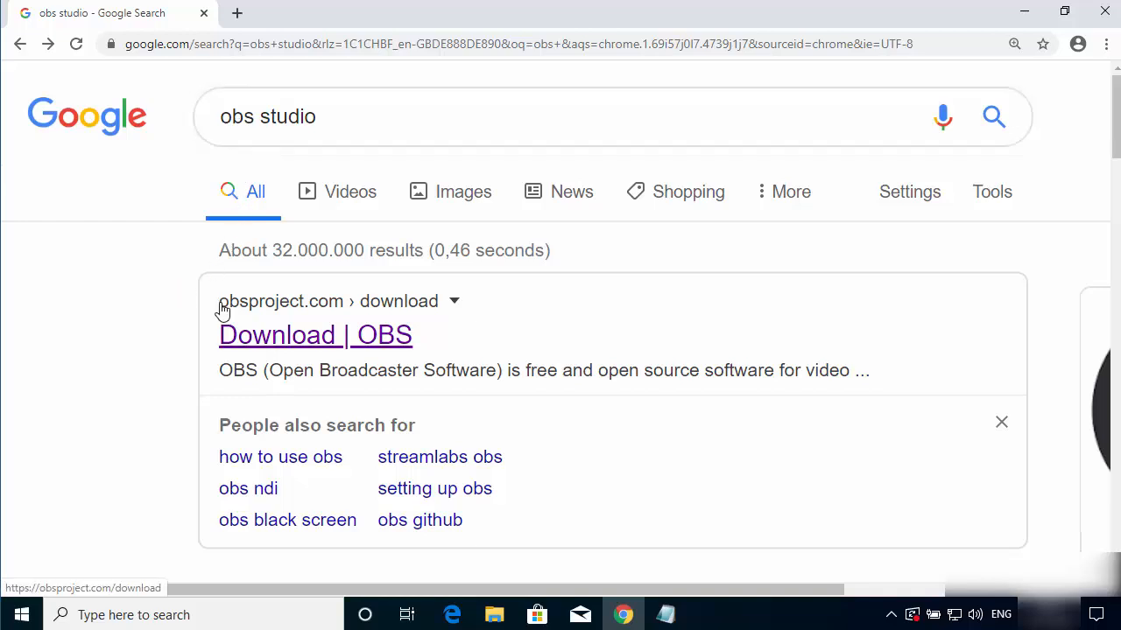
click(274, 345)
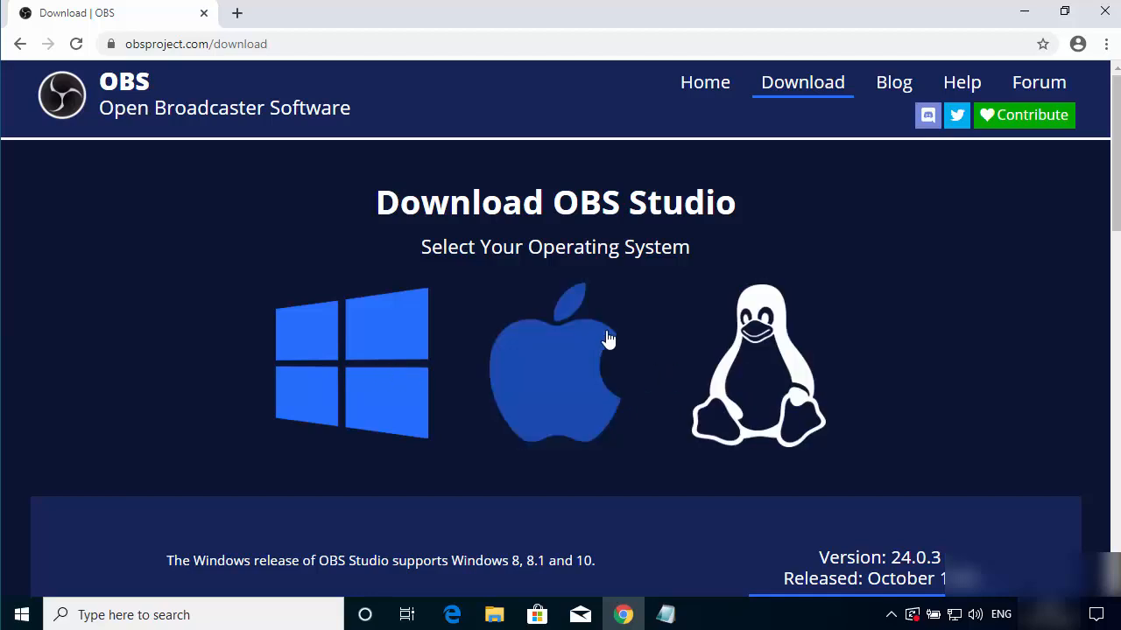
scroll(251, 313, down, 1)
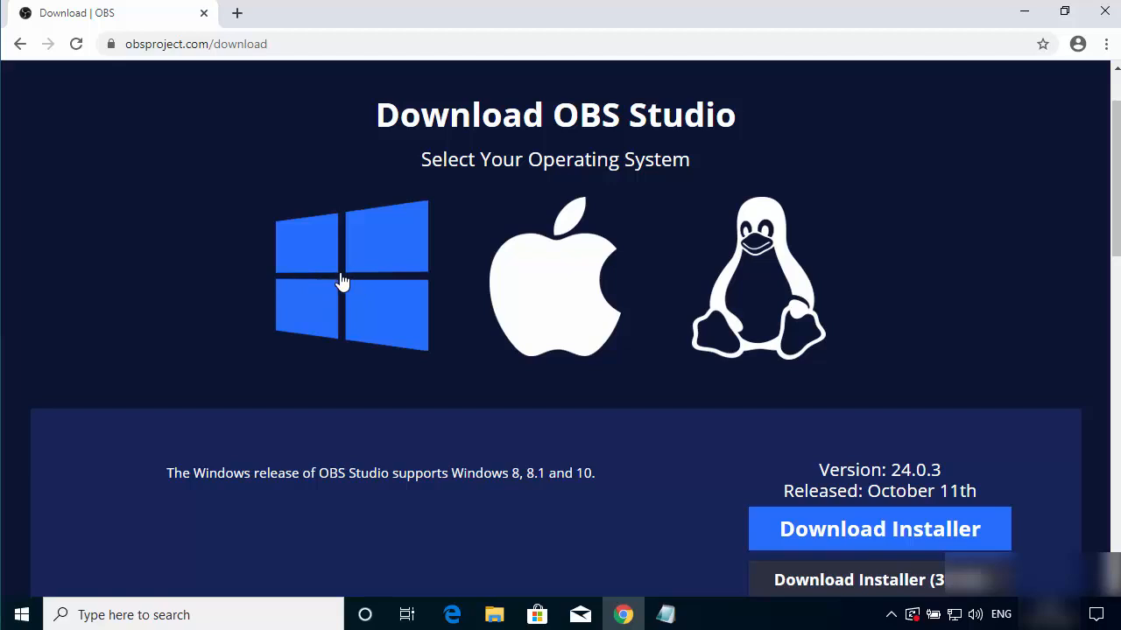
click(838, 532)
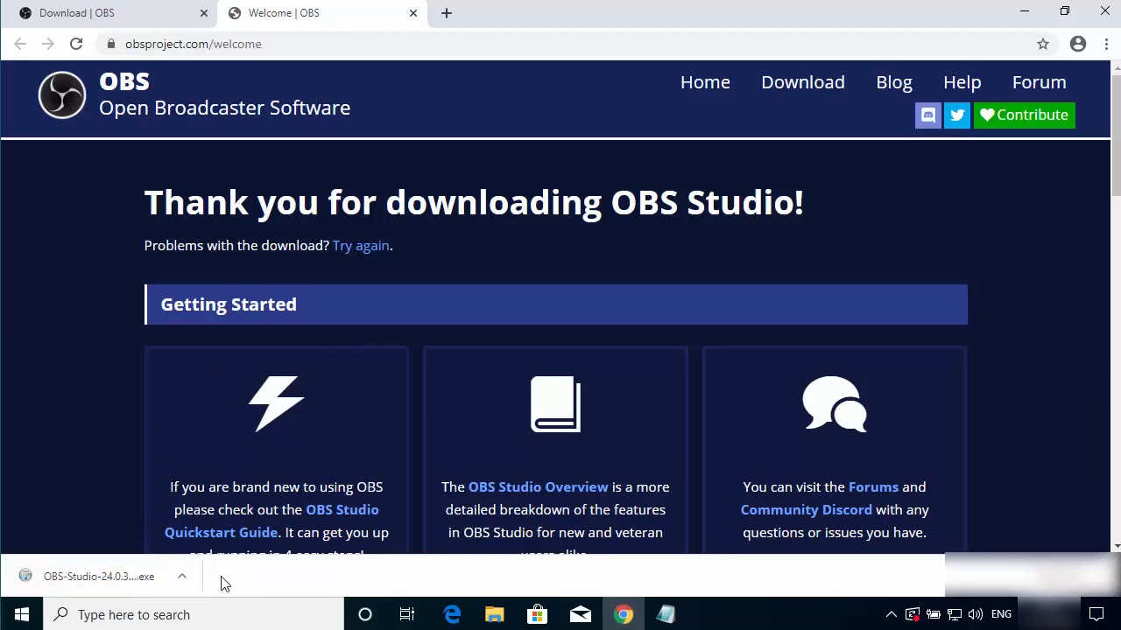
Run the downloaded OBS Studio installer with permission to change the device, and agree to download the missing runtime components
click(91, 585)
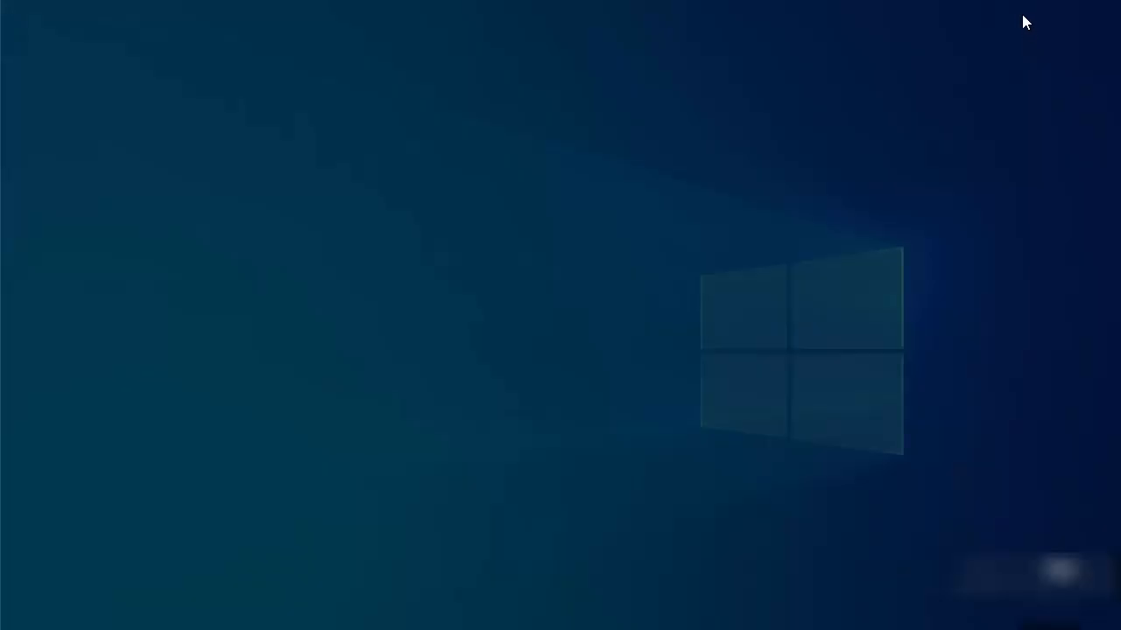
click(479, 424)
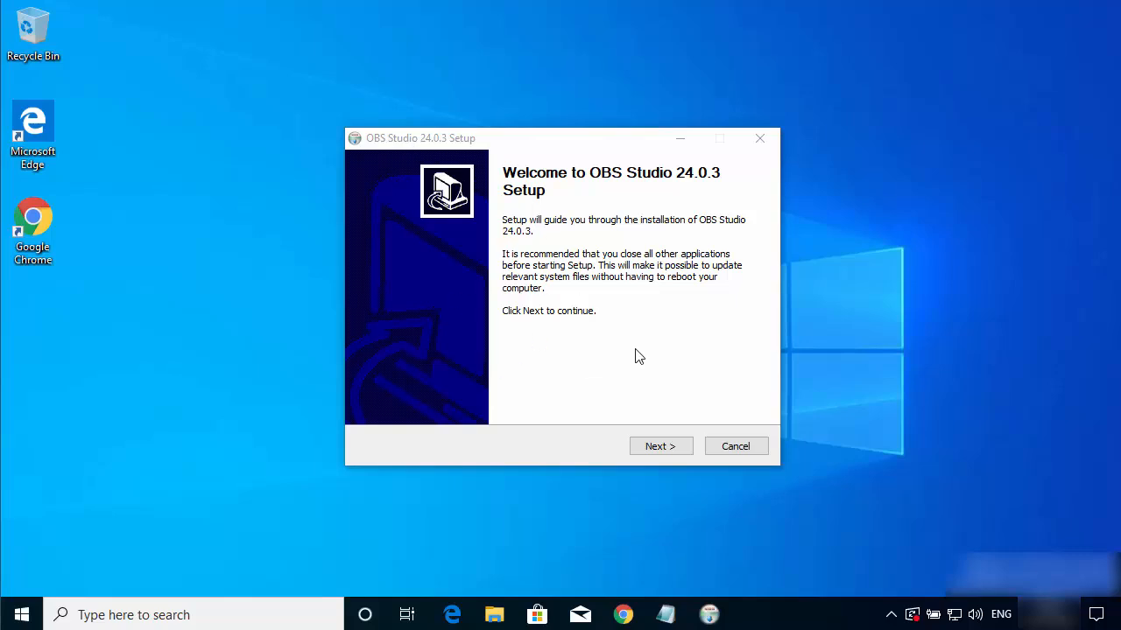
click(644, 446)
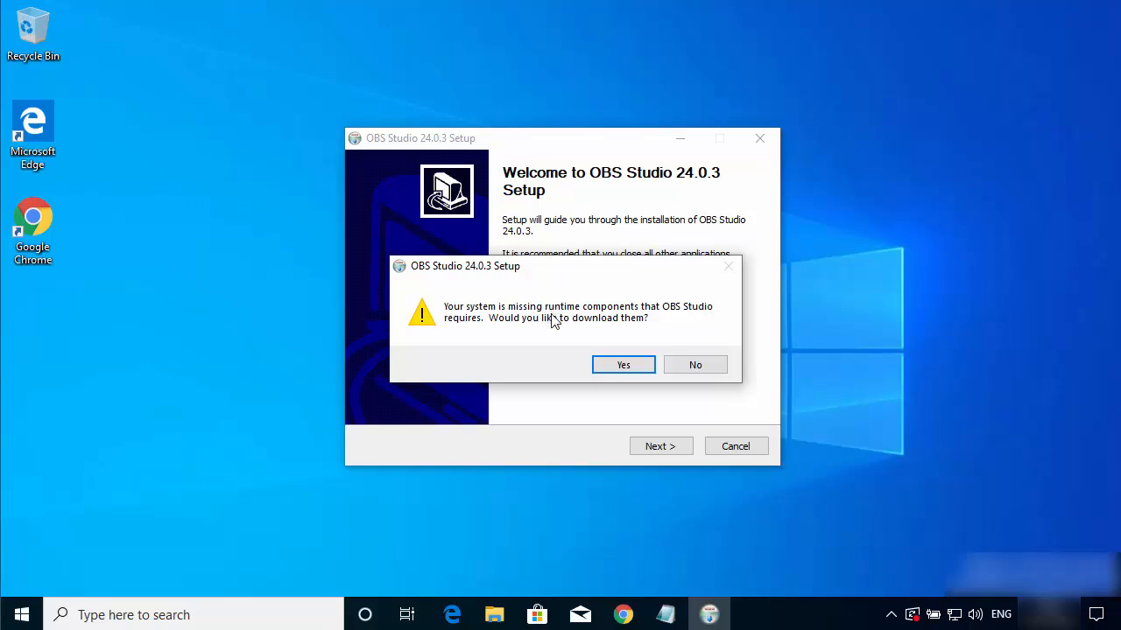
click(603, 368)
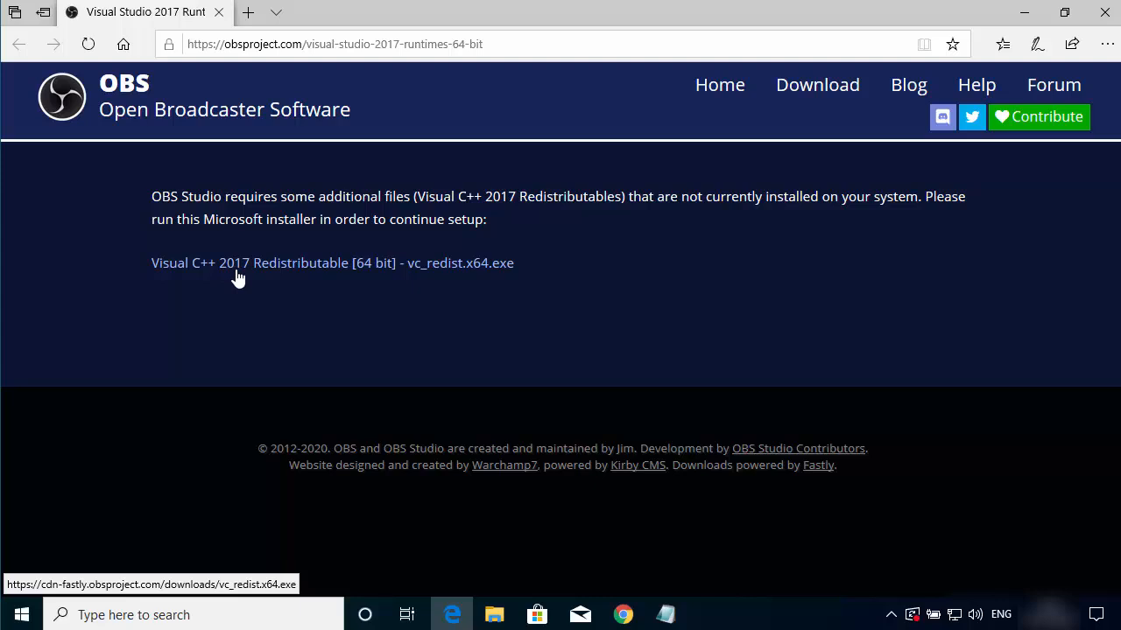
Download and run vc_redist.x64.exe, then install the Visual C++ Redistributable with its license terms accepted
click(322, 269)
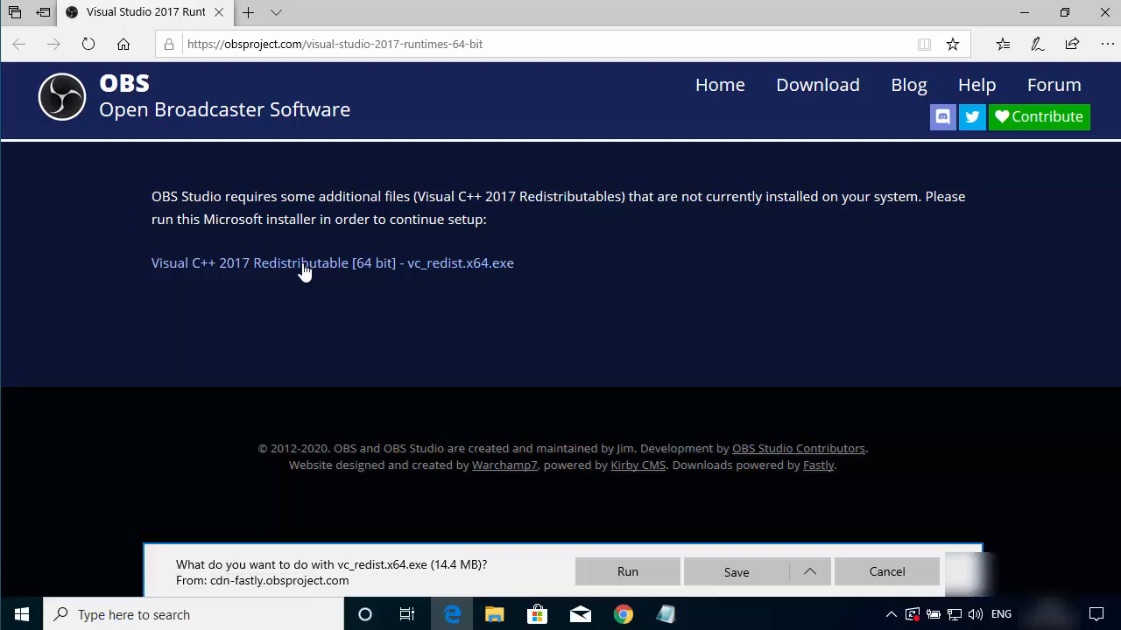
click(633, 571)
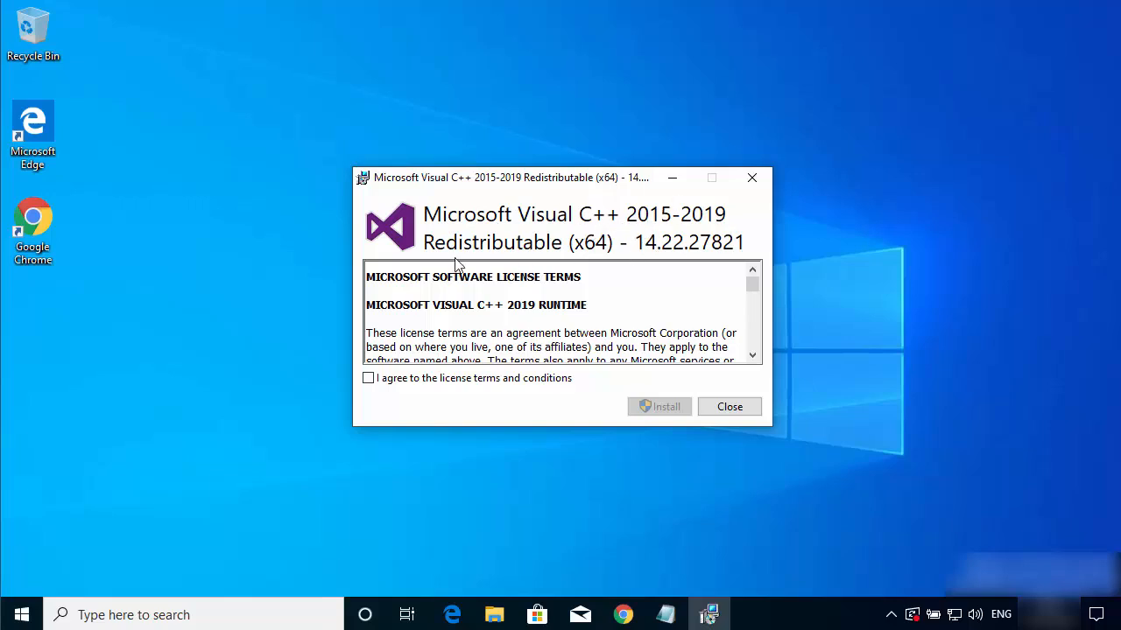
click(368, 378)
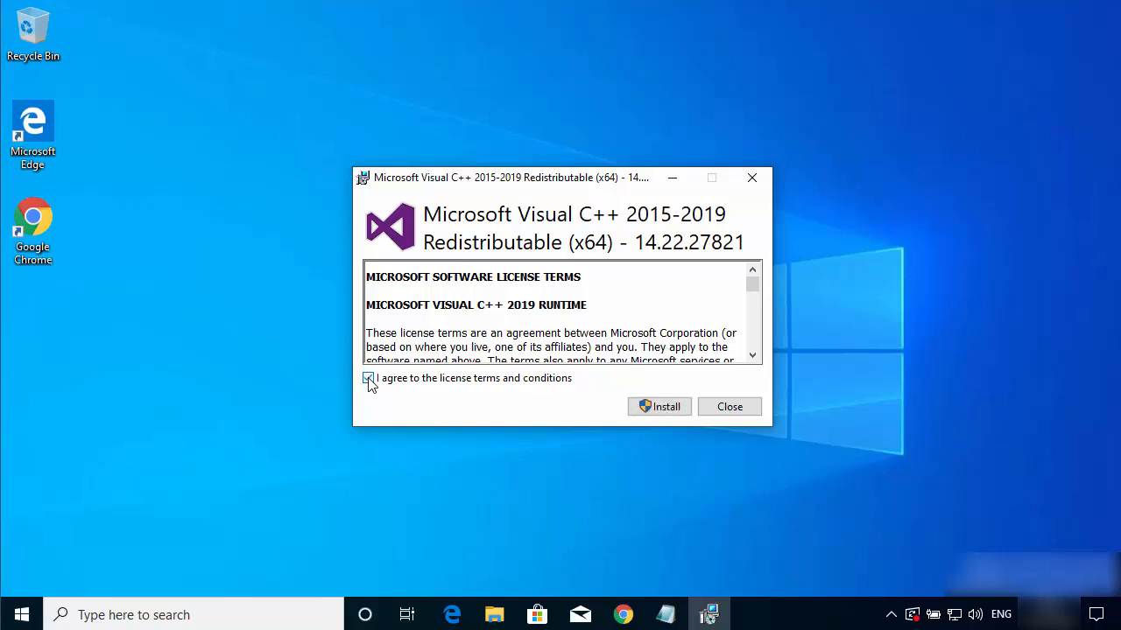
click(646, 410)
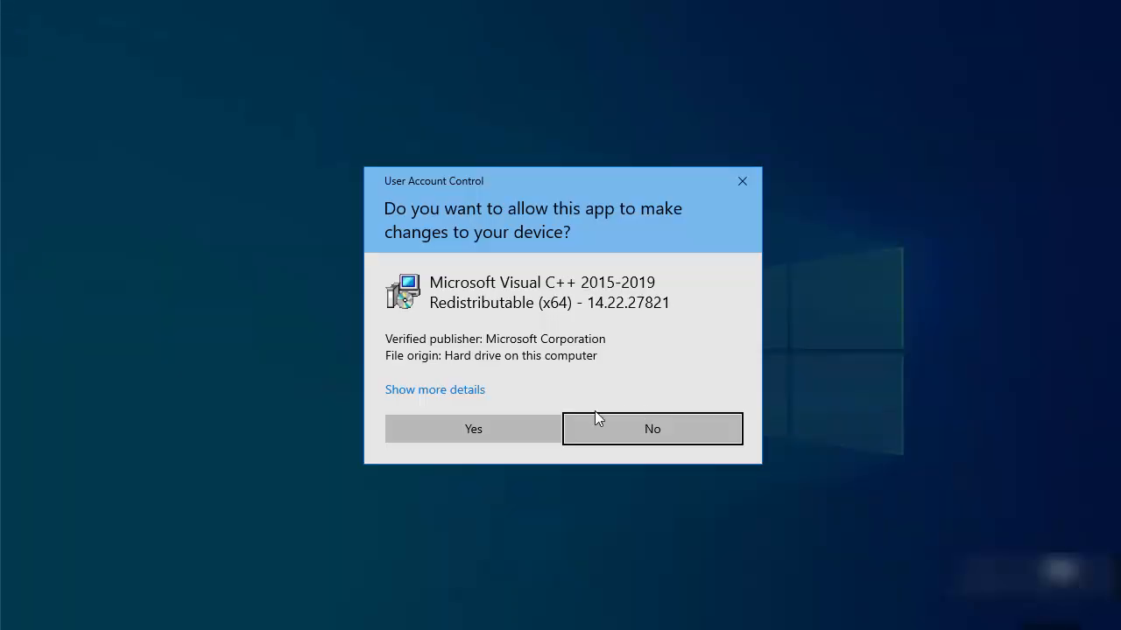
click(498, 429)
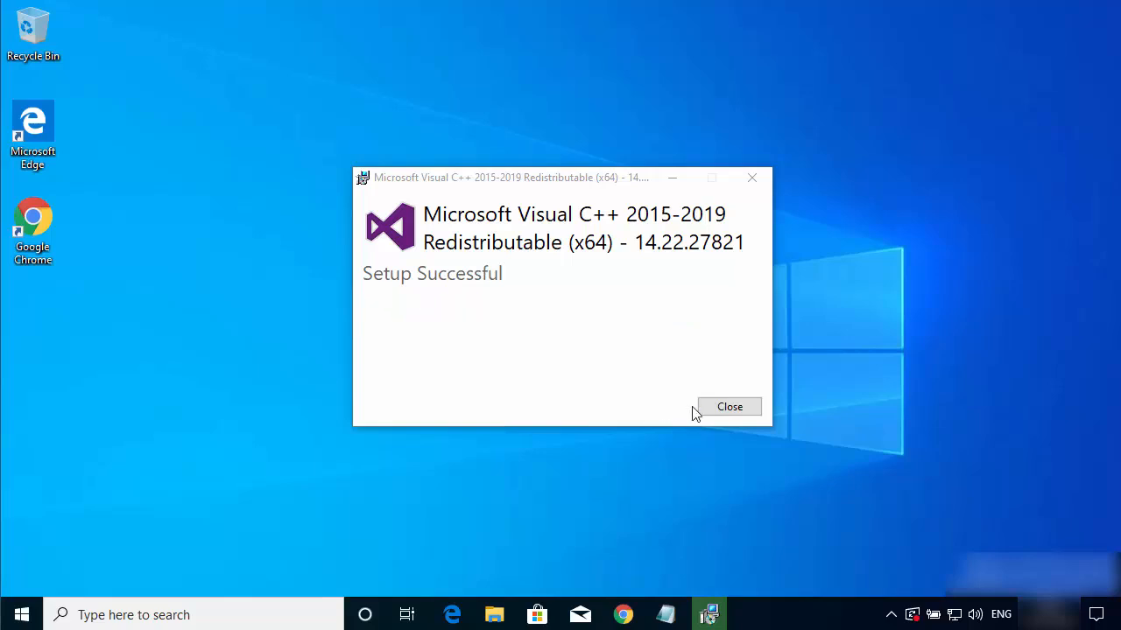
click(729, 408)
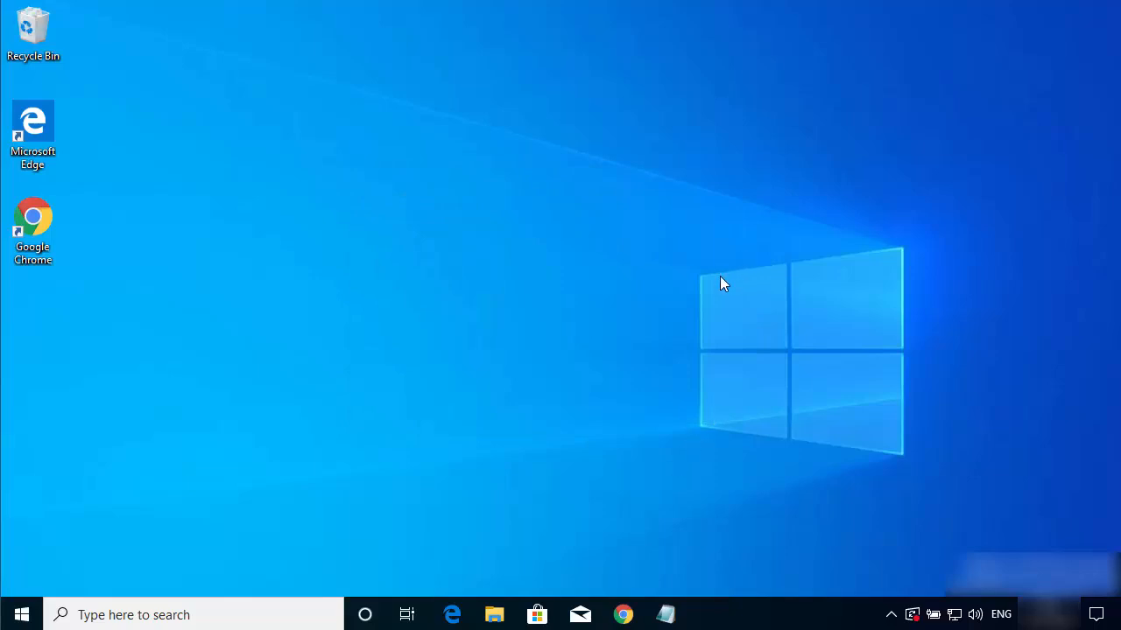
Relaunch OBS-Studio-24.0.3-Full-Installer-x64.exe from the Downloads folder, allow device changes, and minimize the folder window
click(495, 614)
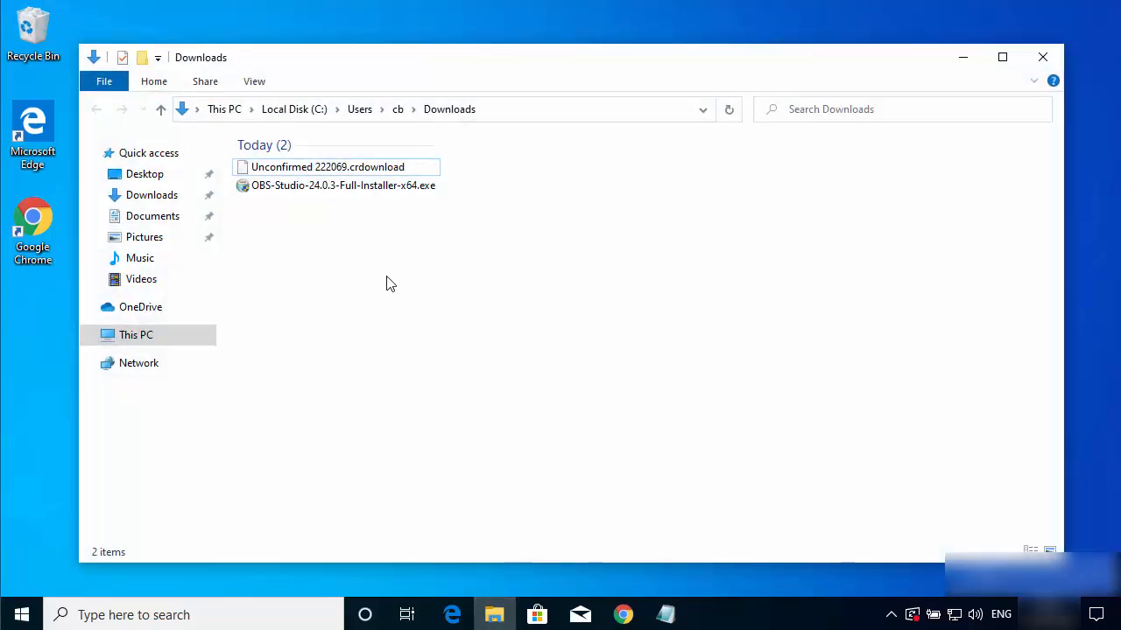
click(343, 188)
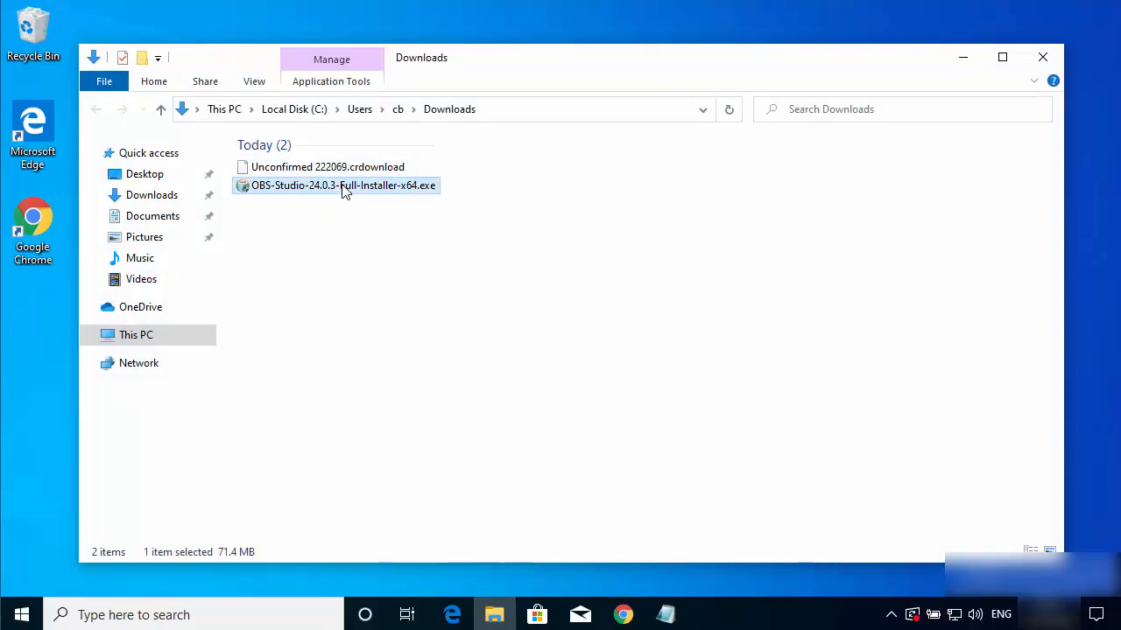
double_click(343, 189)
click(432, 435)
click(961, 63)
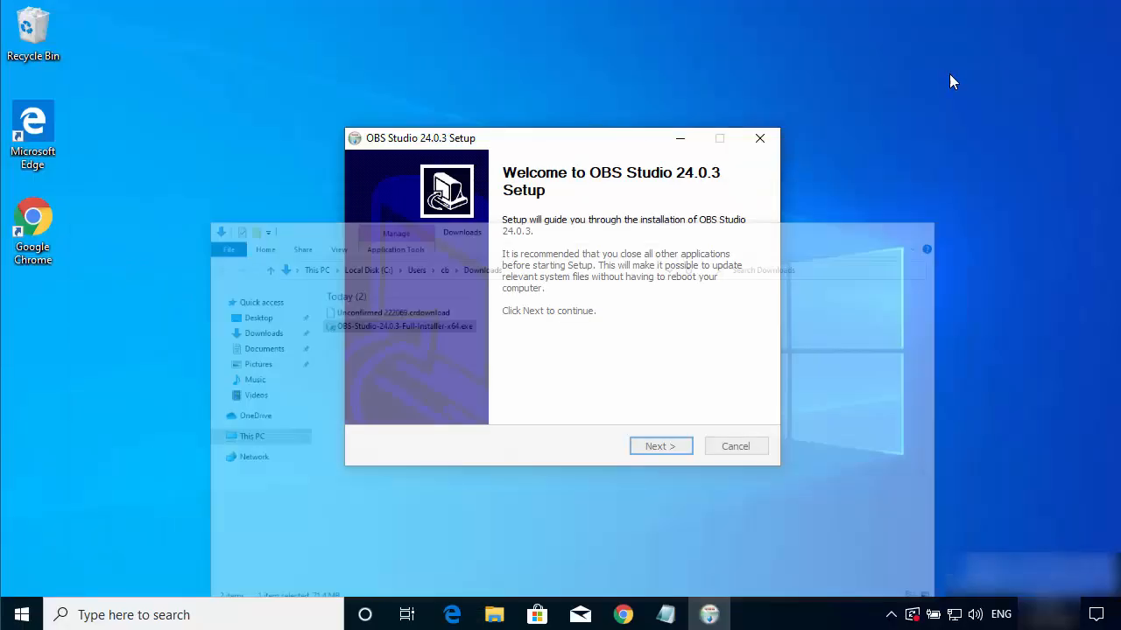
Accept the OBS Studio license agreement and use C:\Program Files\obs-studio as the destination folder
click(649, 448)
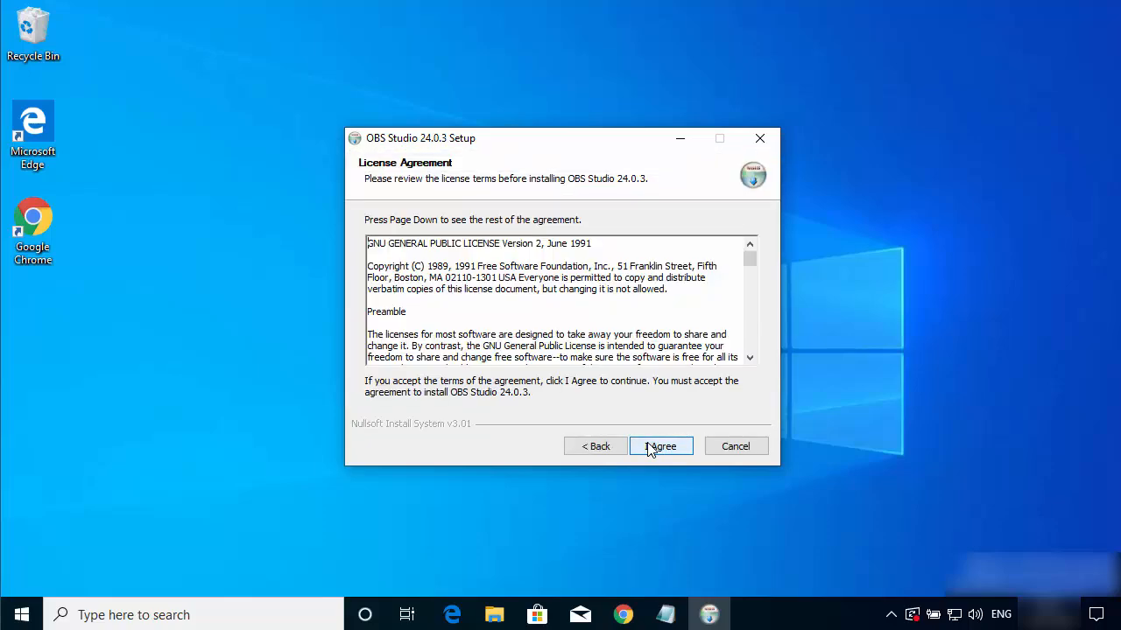
drag(751, 256, 736, 380)
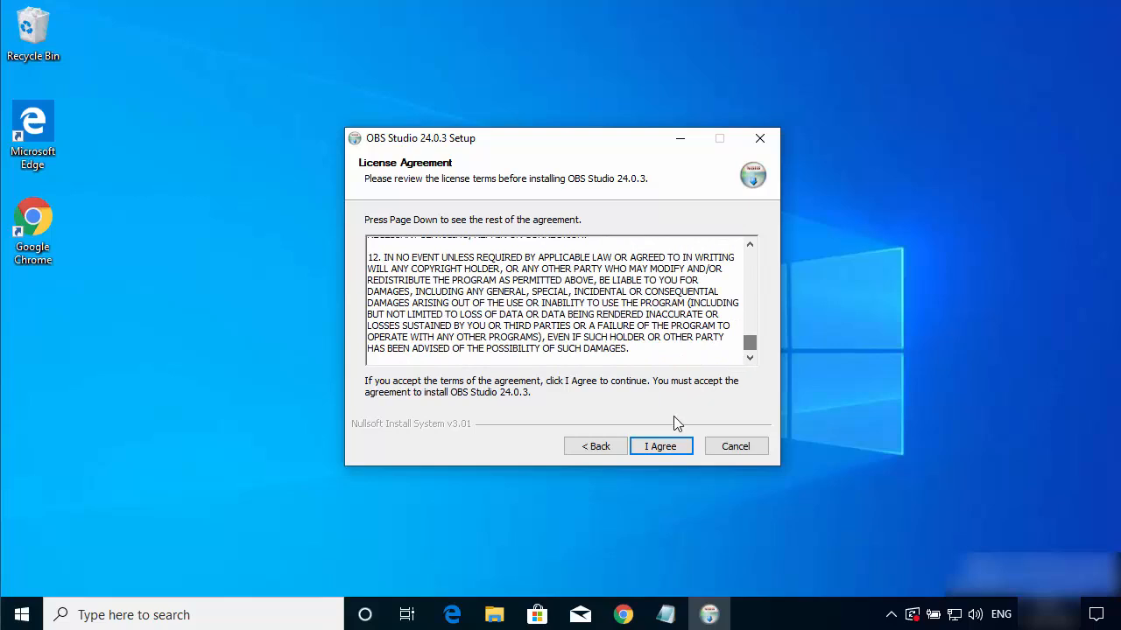
click(662, 448)
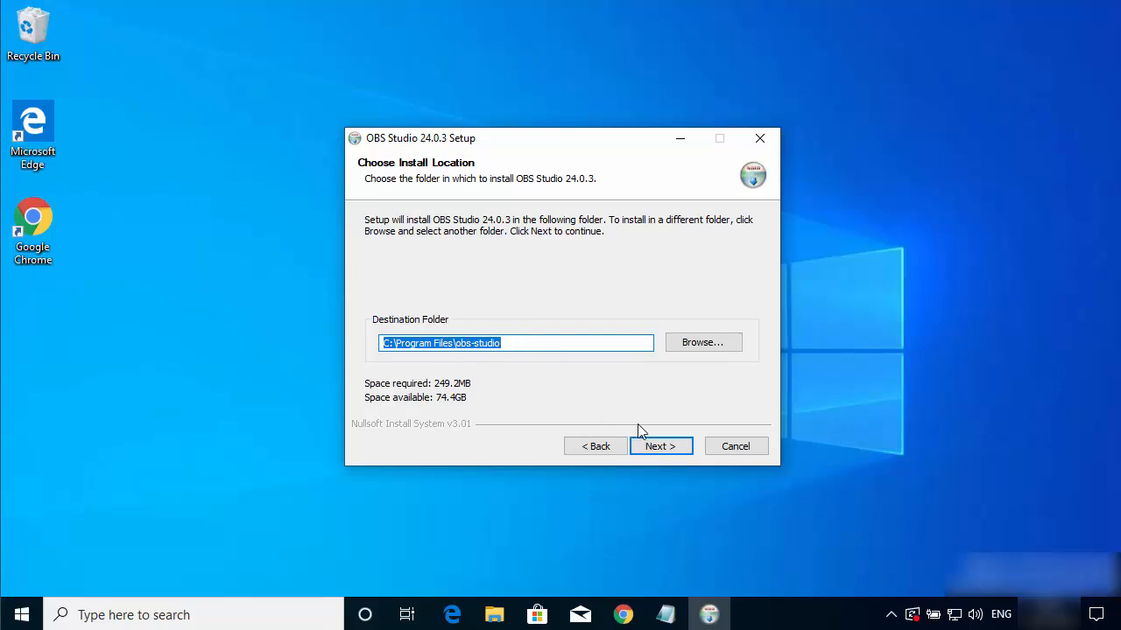
click(657, 448)
Install OBS Studio with the Plugins component included, and finish the setup with the option to launch the program
key(Down)
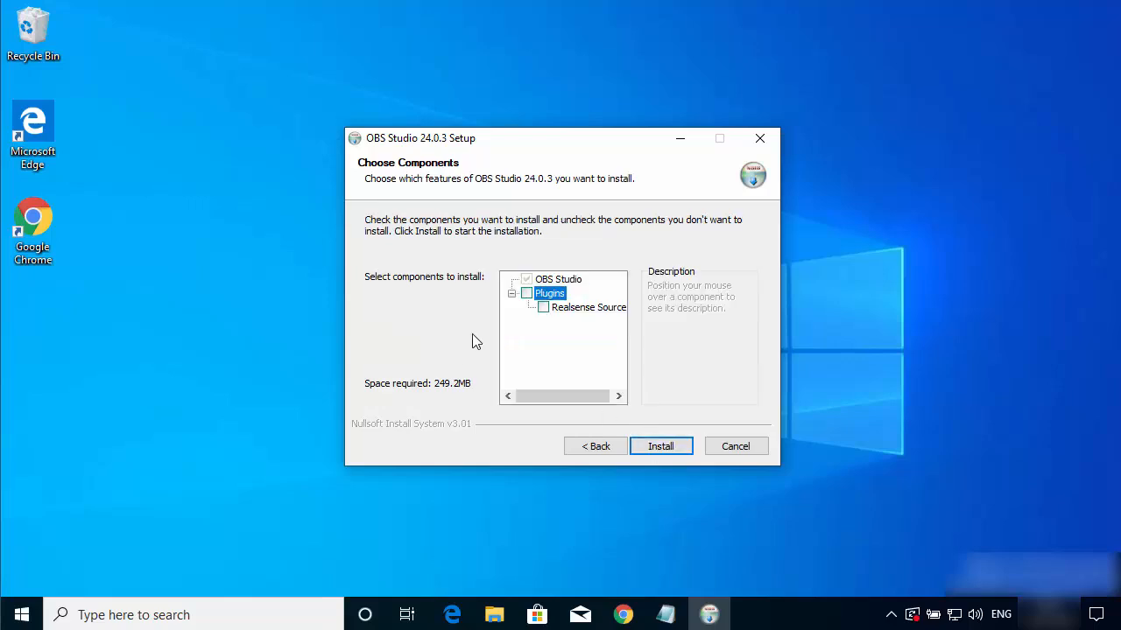
click(526, 294)
click(655, 447)
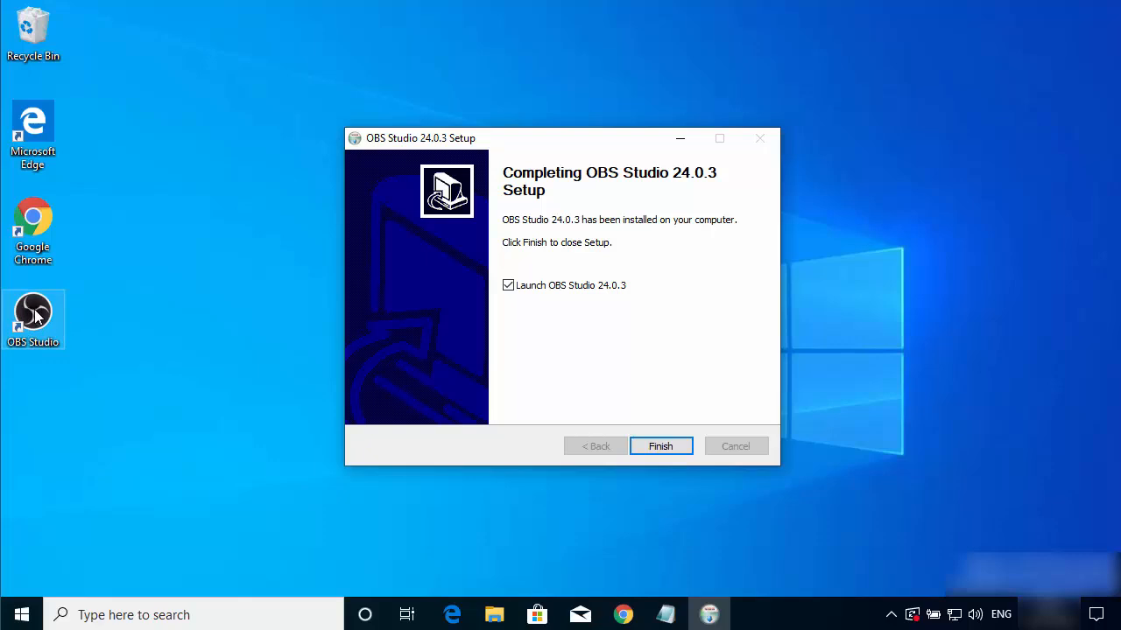
click(659, 448)
click(658, 447)
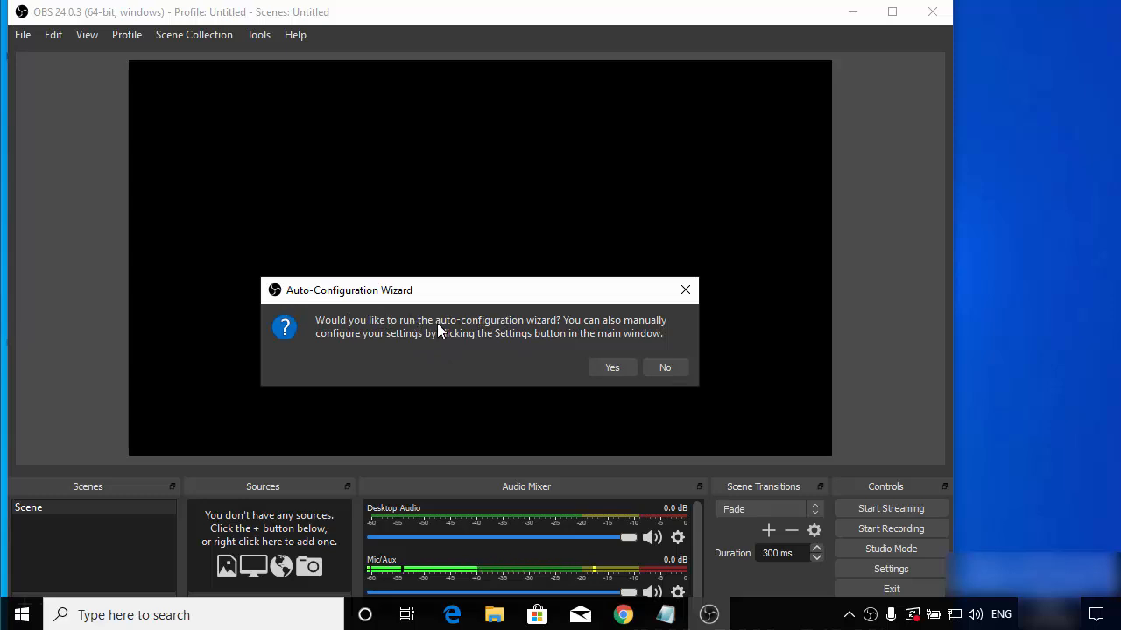
Run the auto-configuration wizard and choose to optimize just for recording, without streaming
click(604, 368)
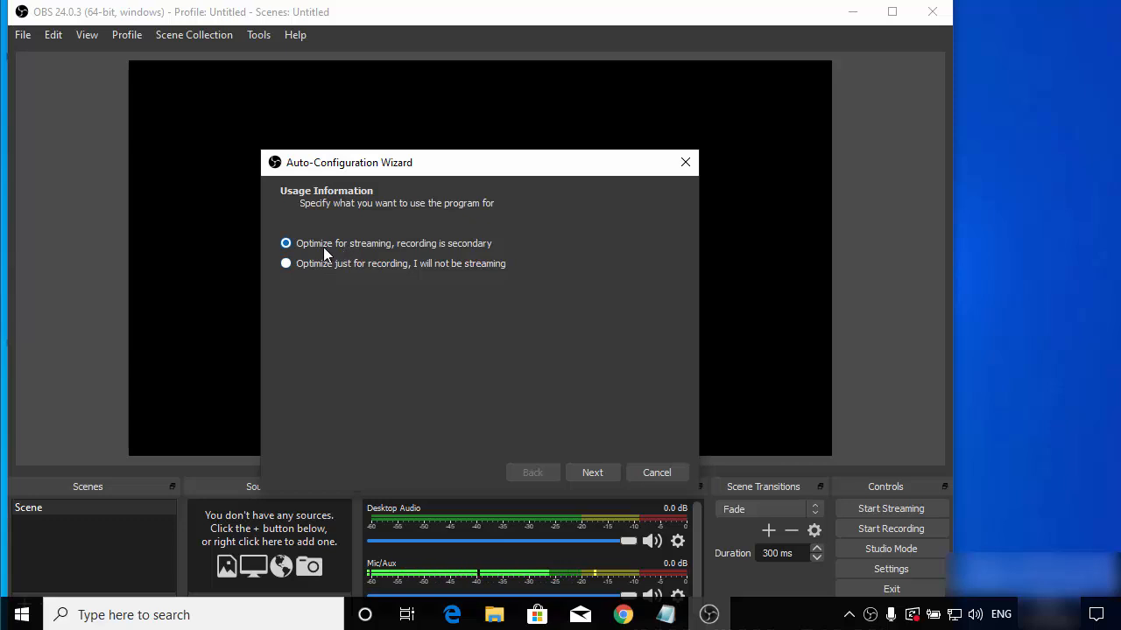
click(286, 265)
click(287, 266)
click(587, 472)
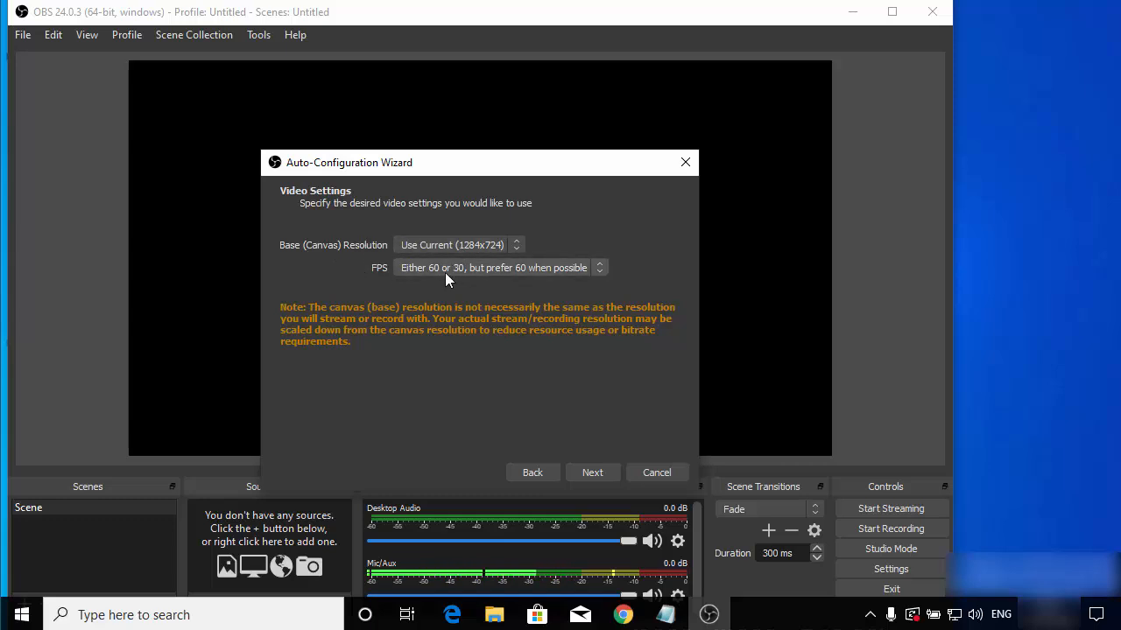
Use the current 1284x724 base canvas resolution in the wizard and apply its recommended settings
click(433, 247)
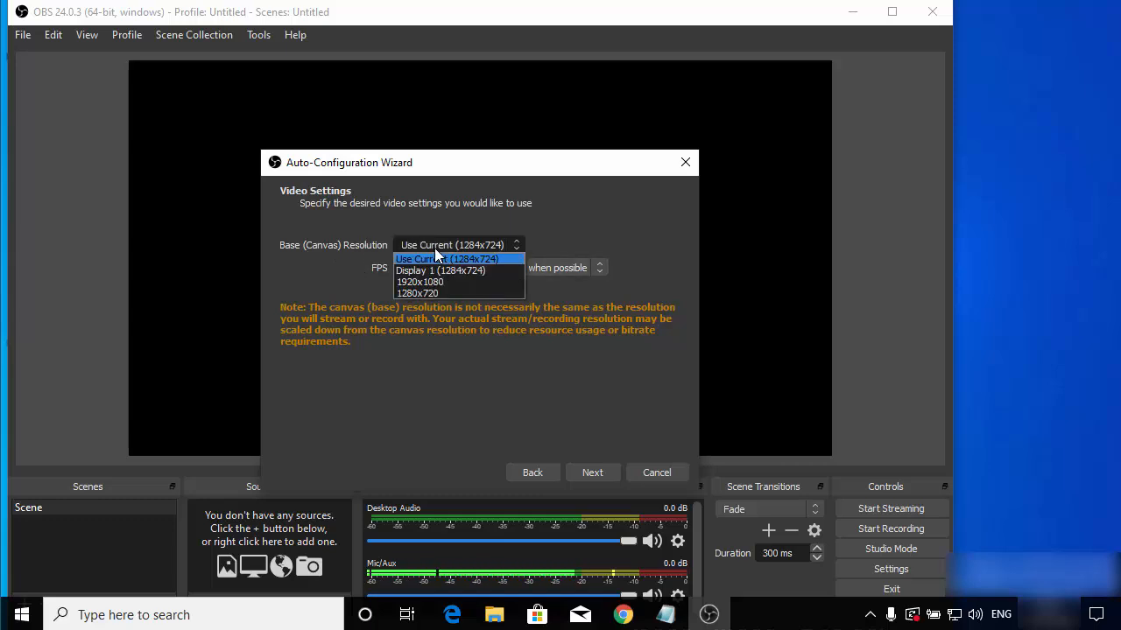
click(429, 260)
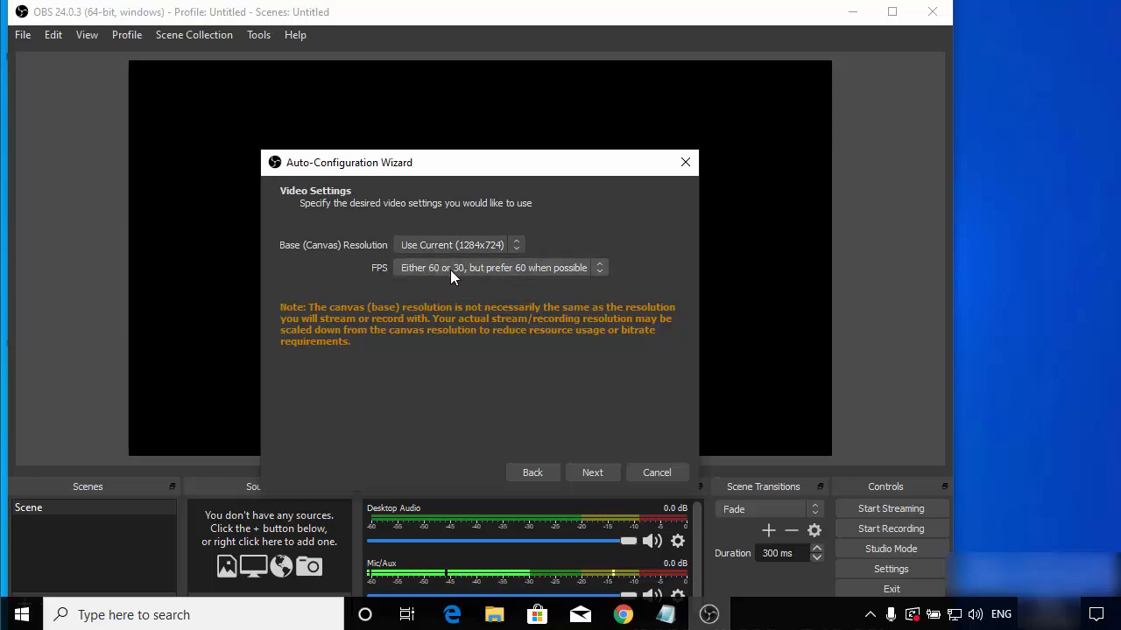
click(585, 473)
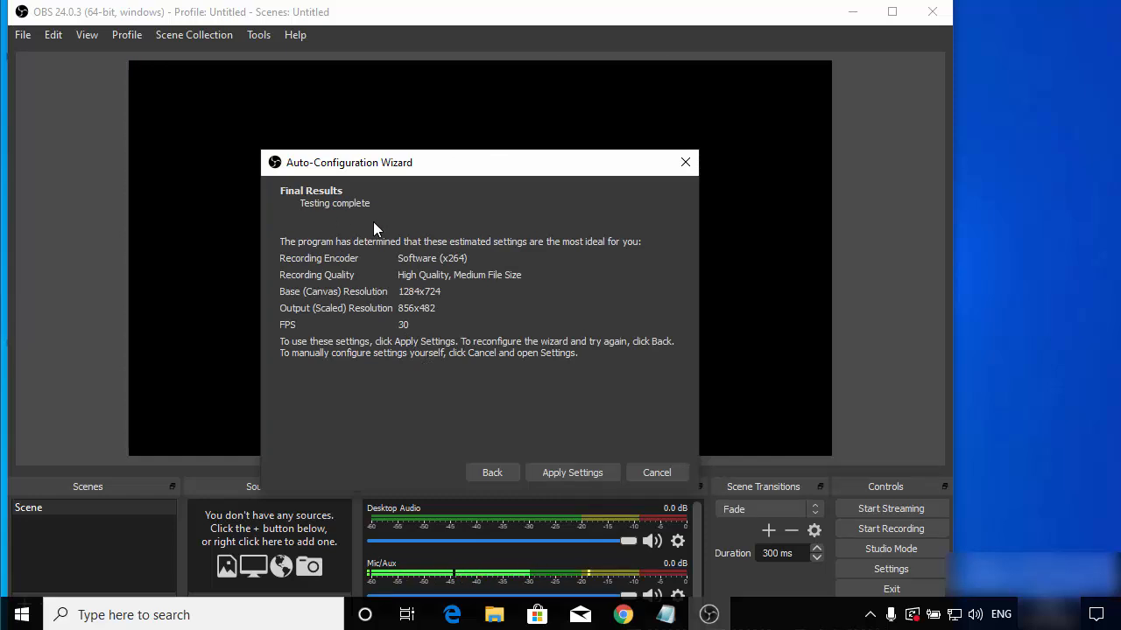
click(565, 473)
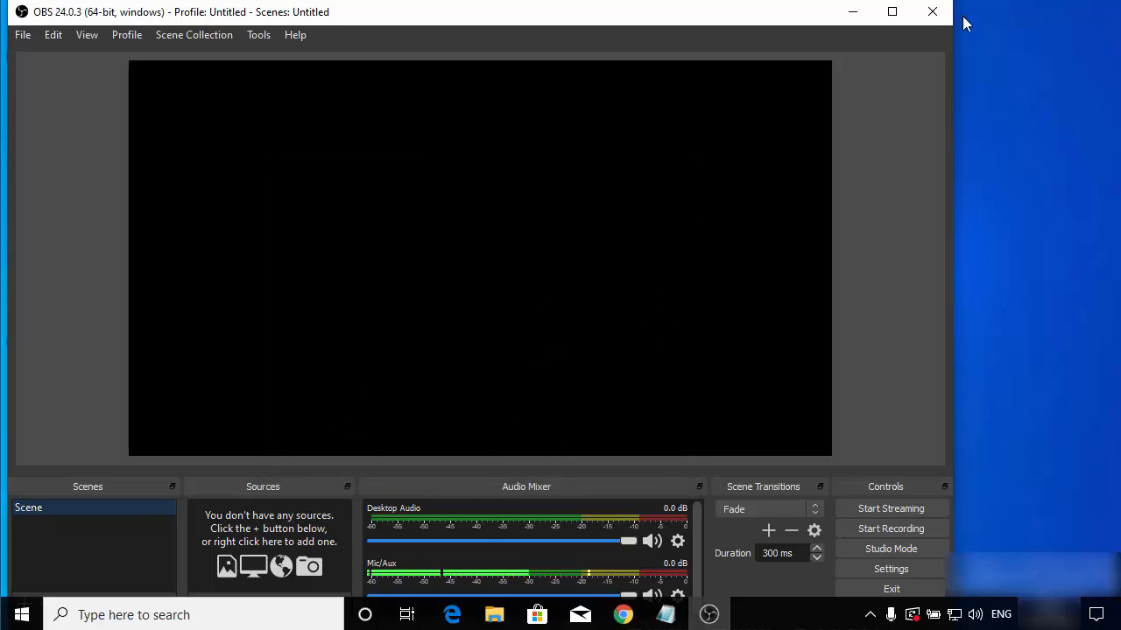
Maximize the window and create a new visible Display Capture source named Display Capture in the scene
click(892, 11)
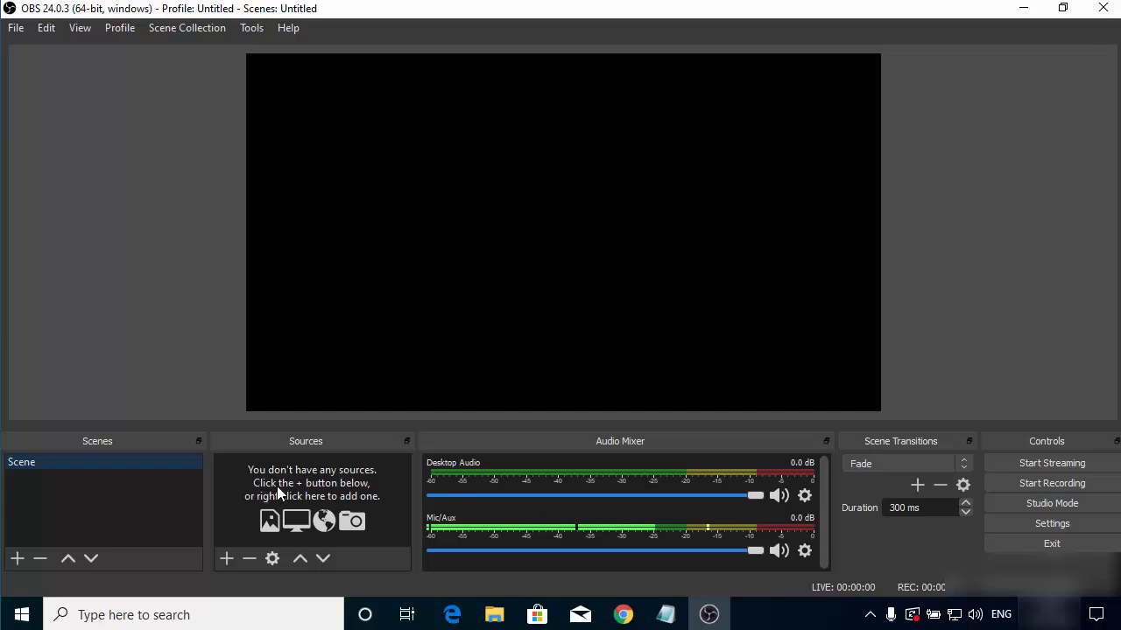
right_click(304, 475)
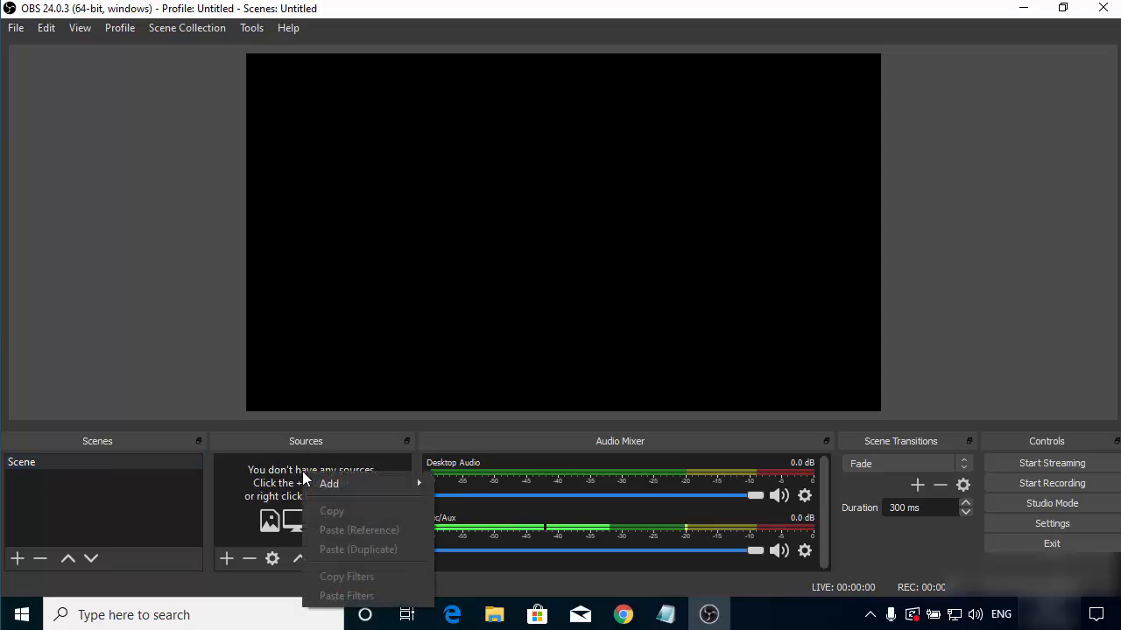
click(276, 473)
right_click(300, 472)
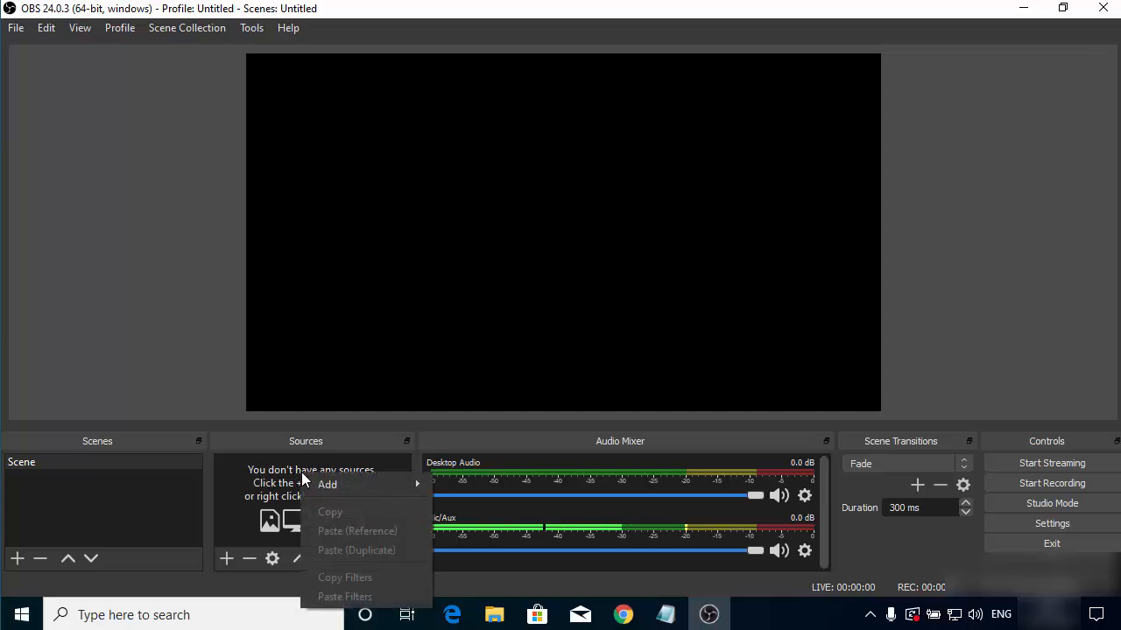
mouse_move(340, 483)
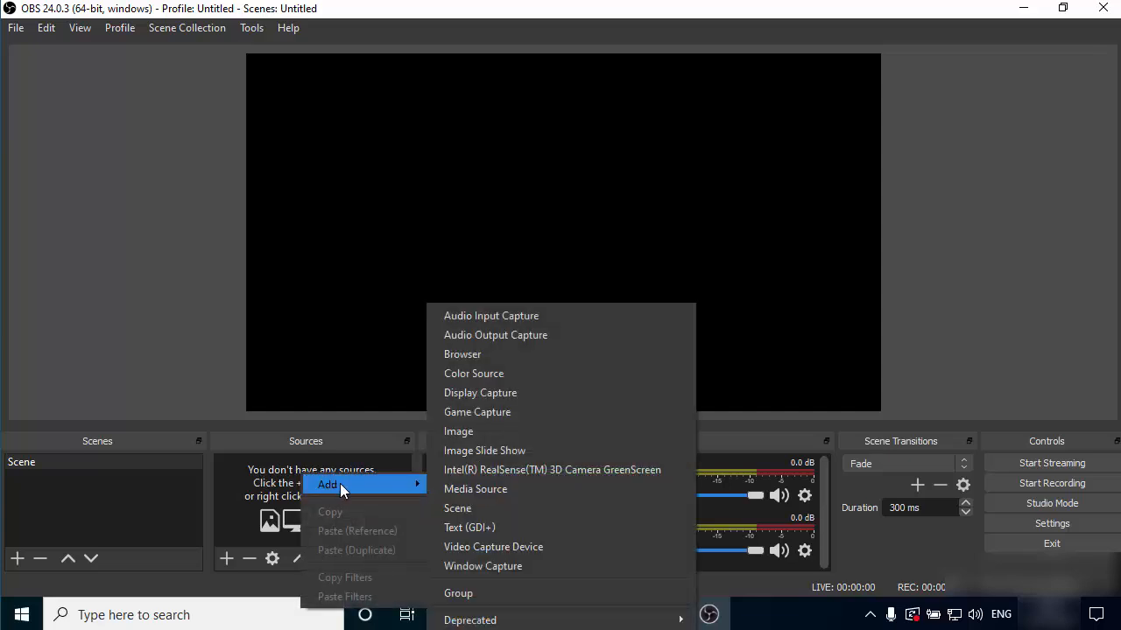
click(509, 394)
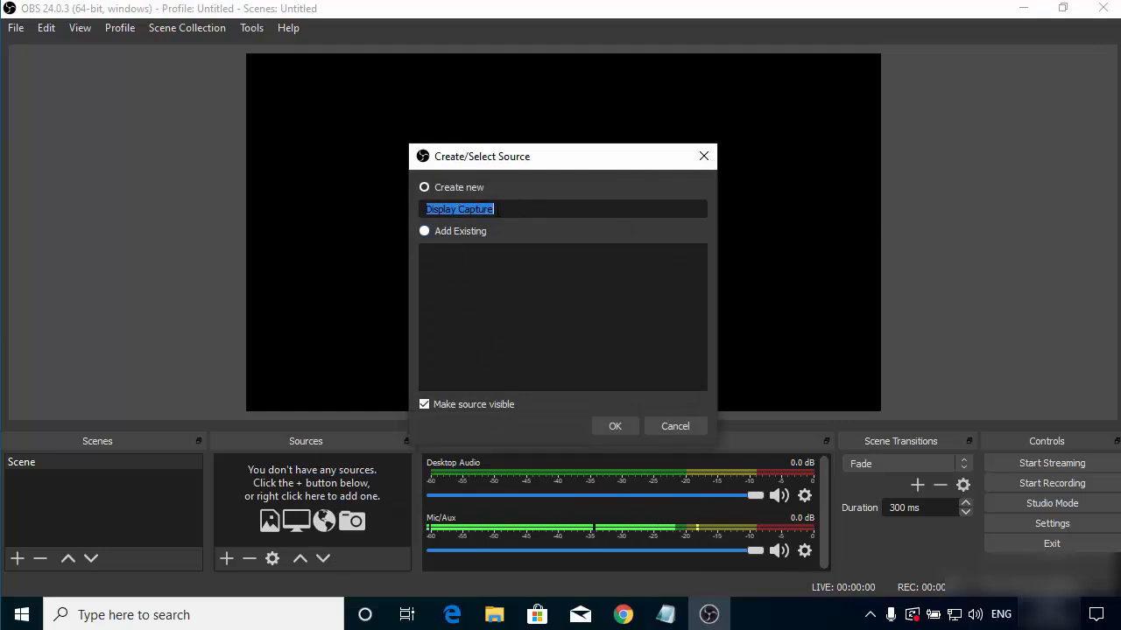
click(510, 209)
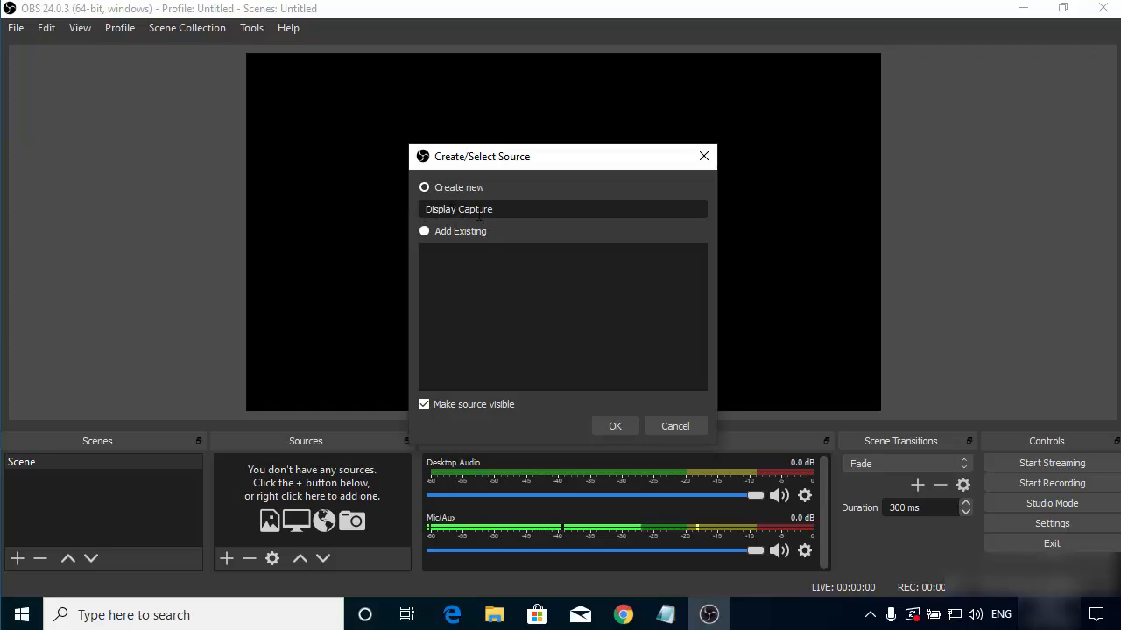
click(617, 426)
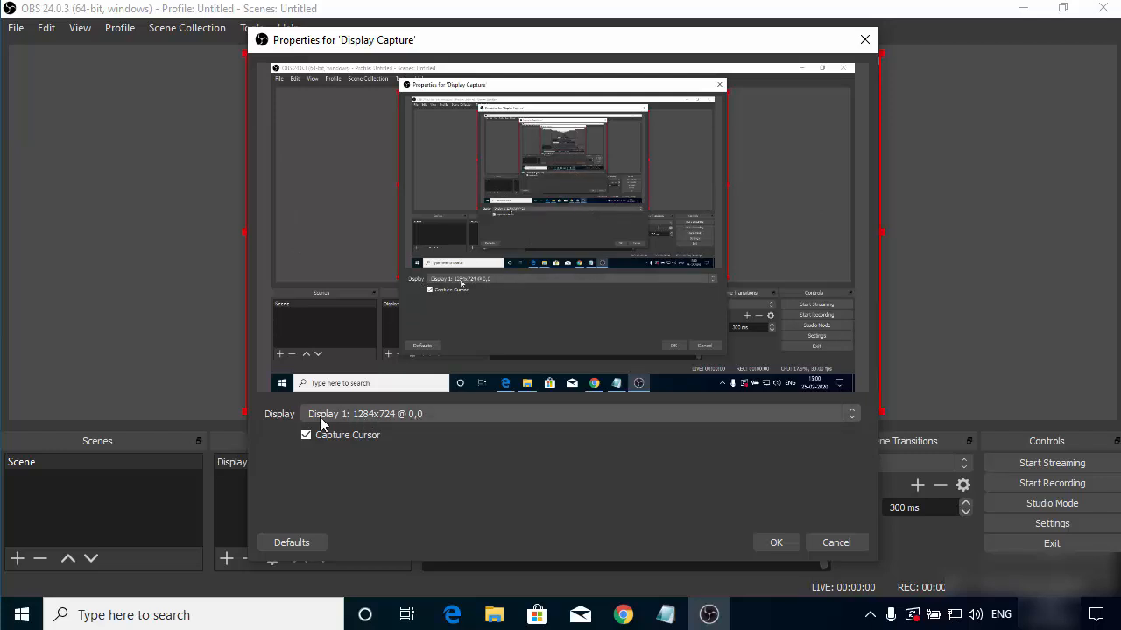
Choose Display 1: 1284x724 @ 0,0 as the captured display, with the cursor captured, and confirm the source properties
click(368, 419)
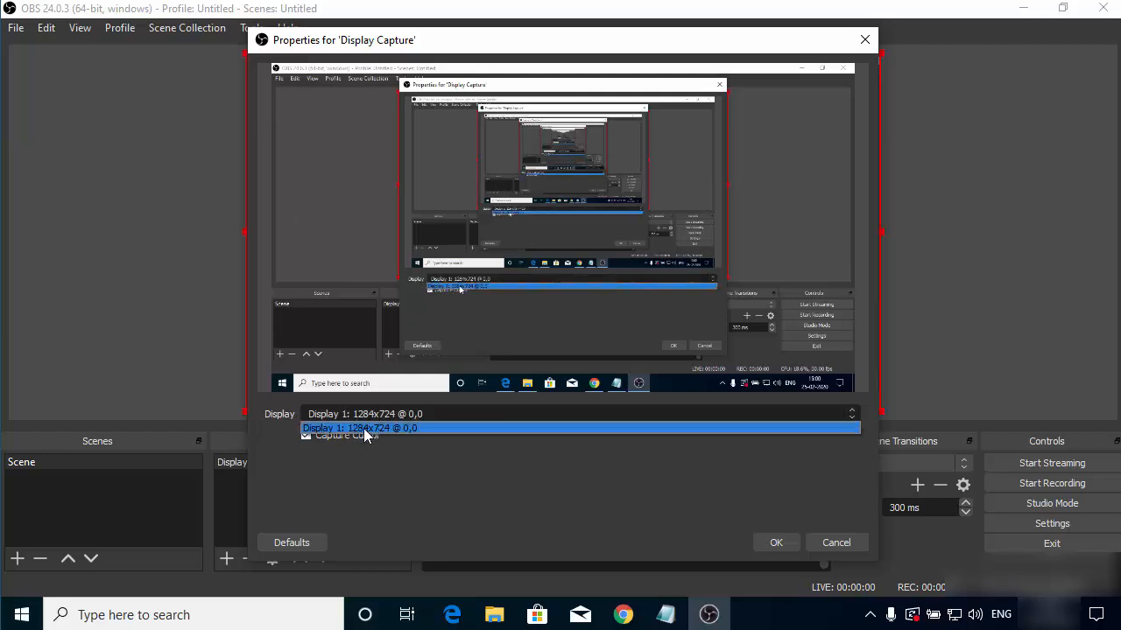
click(363, 428)
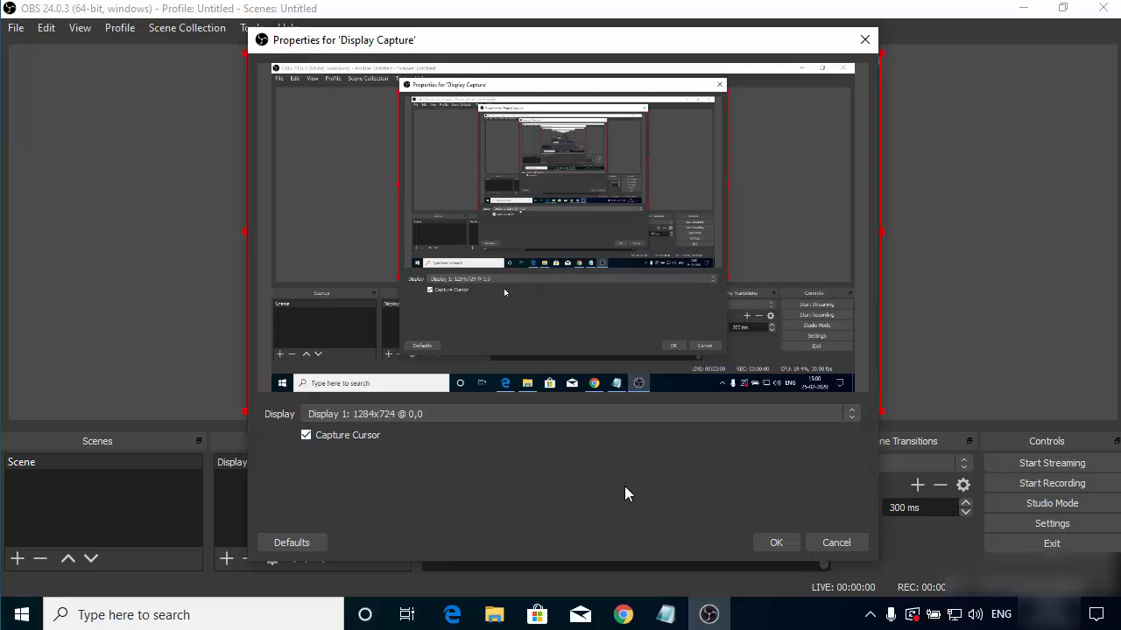
click(771, 542)
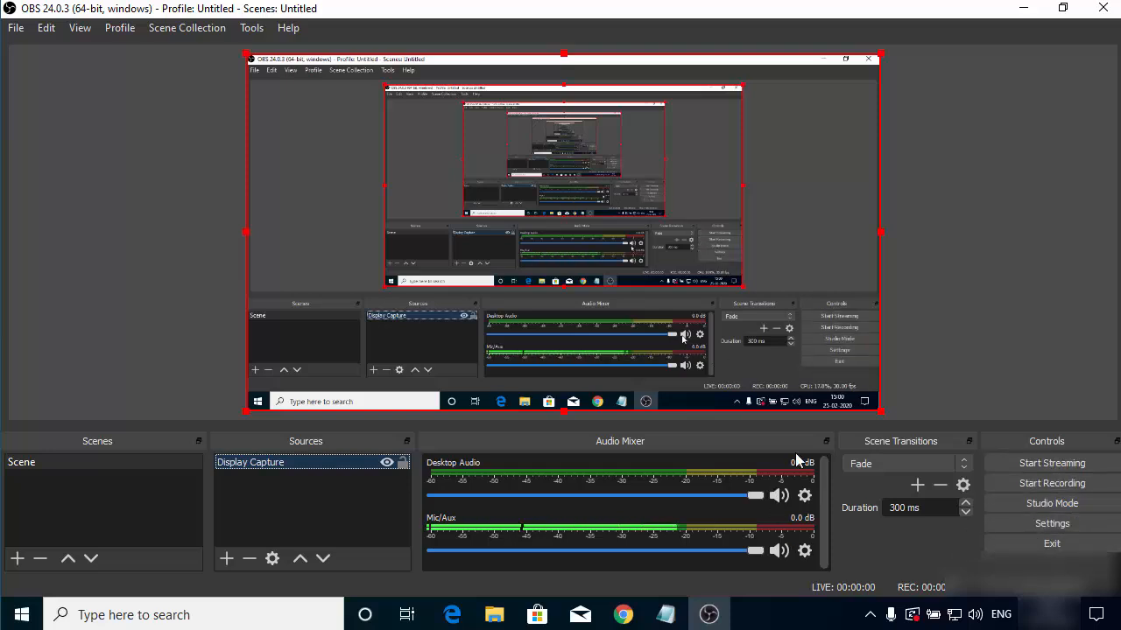
In the output settings, switch the output mode to Advanced and use the Standard recording type
click(1010, 524)
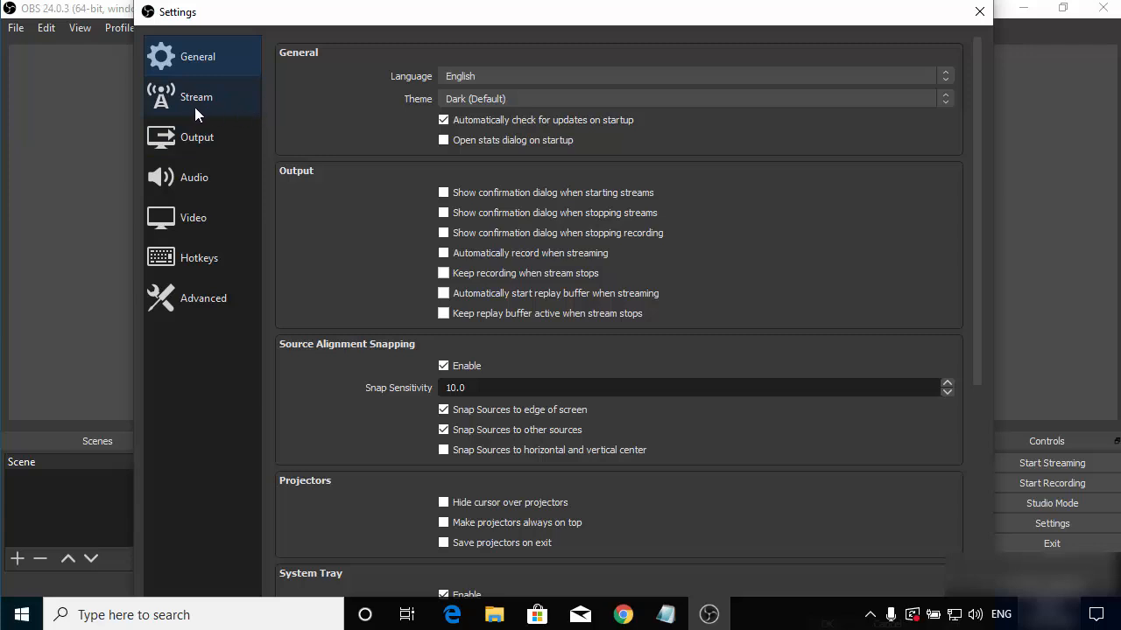
click(193, 143)
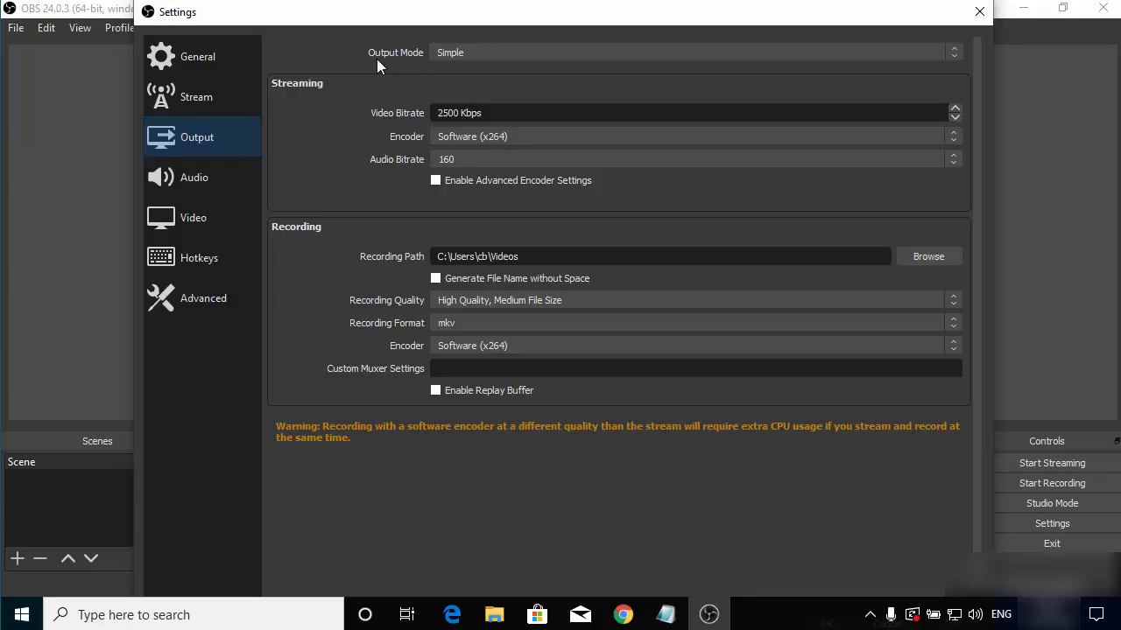
click(487, 53)
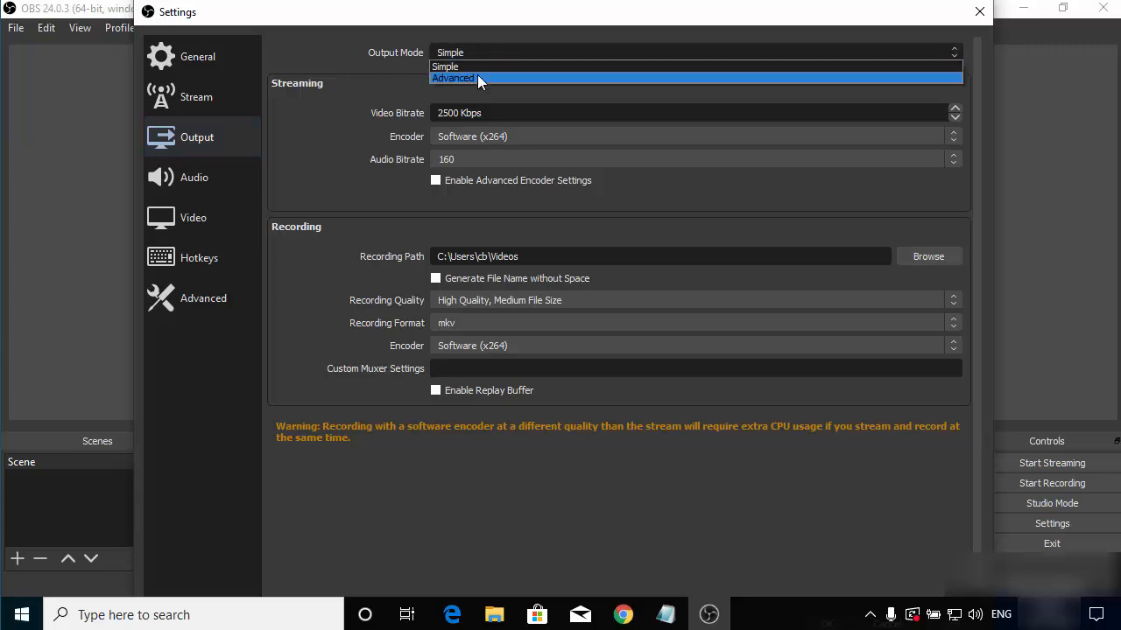
click(476, 78)
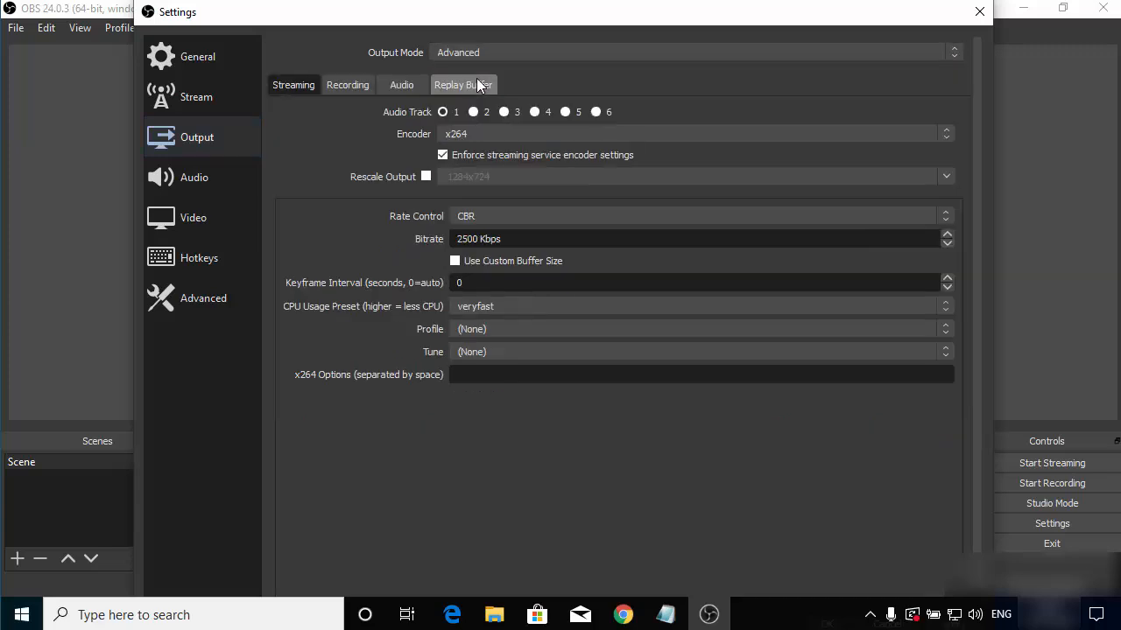
click(348, 91)
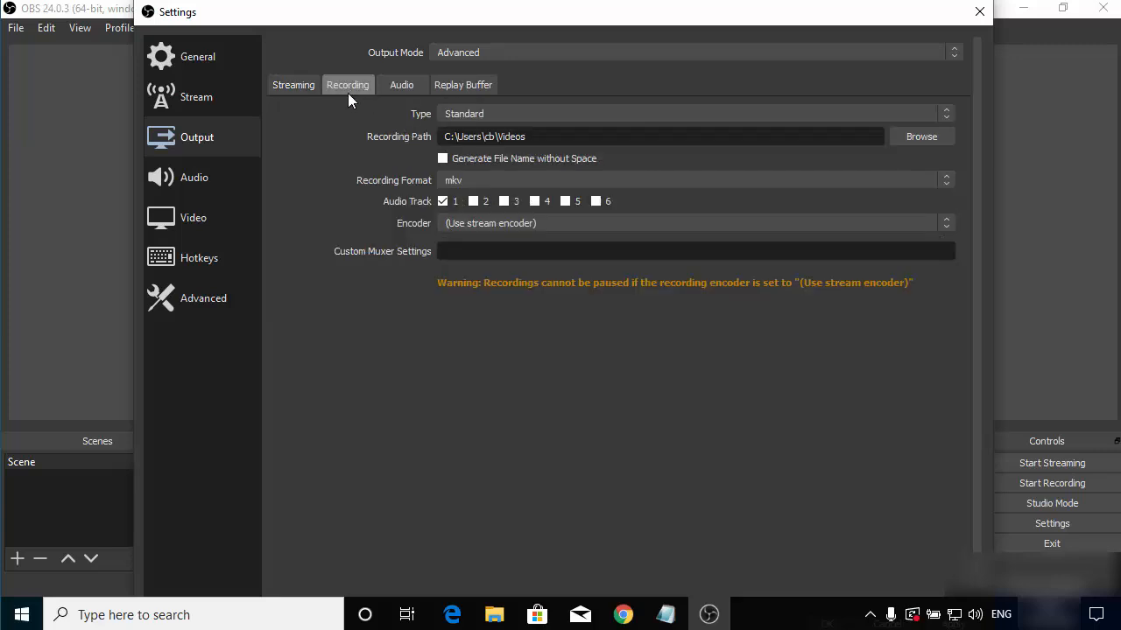
click(495, 114)
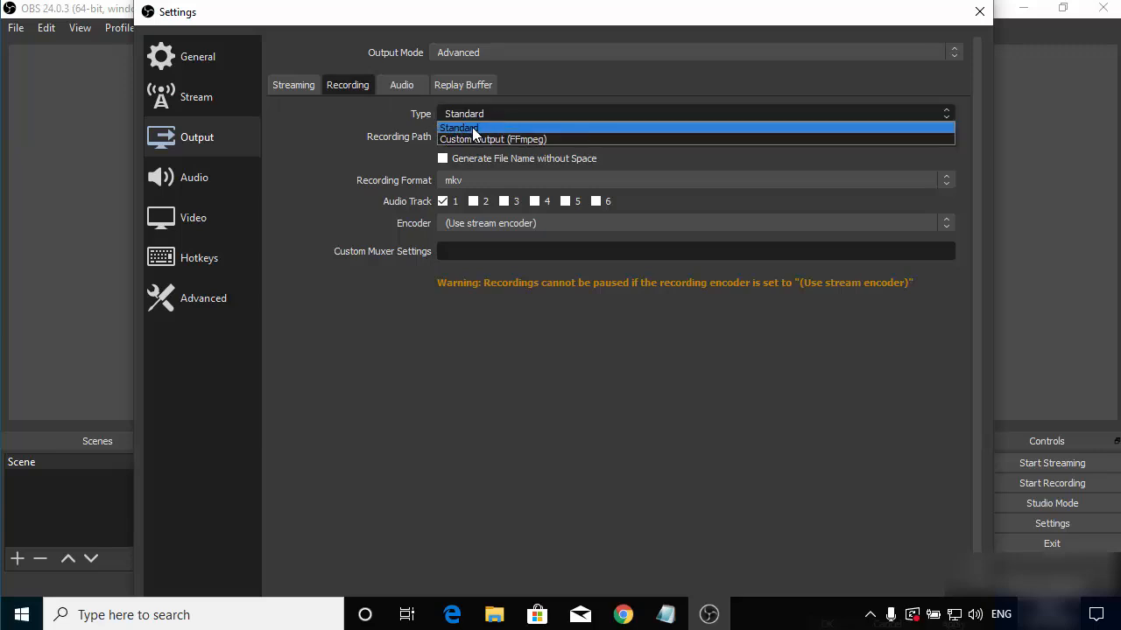
click(473, 129)
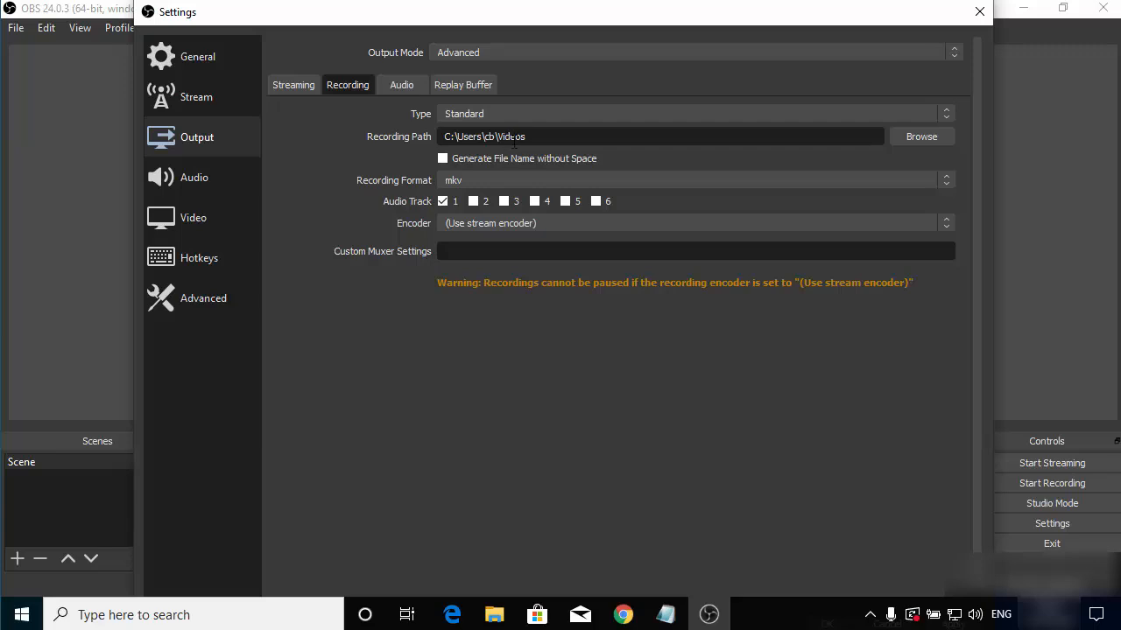
Keep the Videos folder as recording path, enable generating file names without spaces, and set the recording format to mp4
click(921, 137)
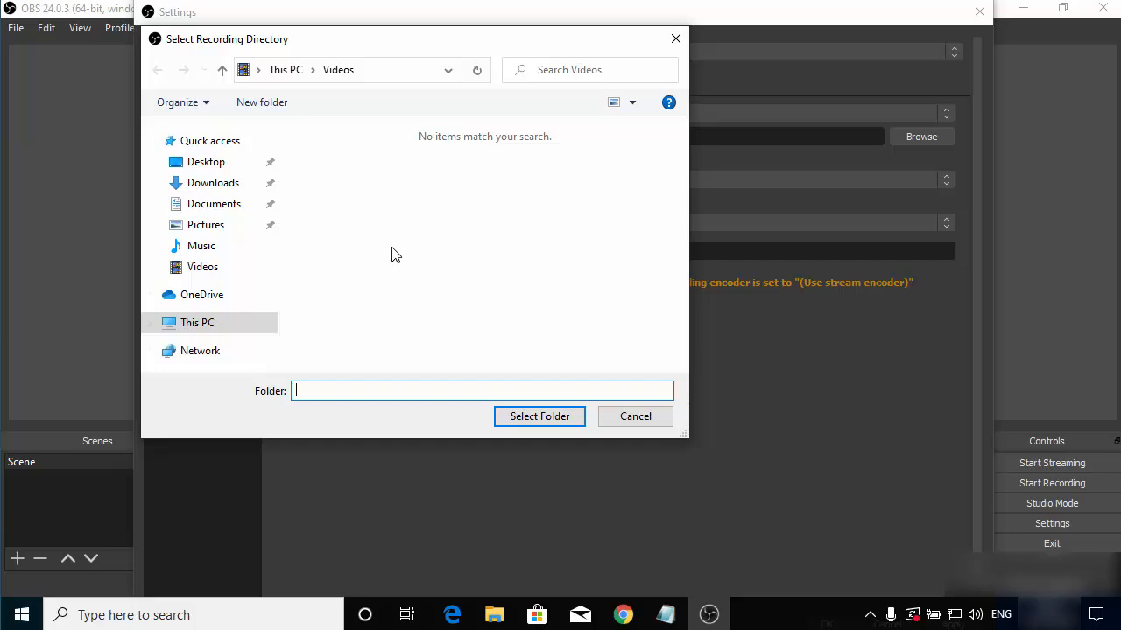
click(613, 422)
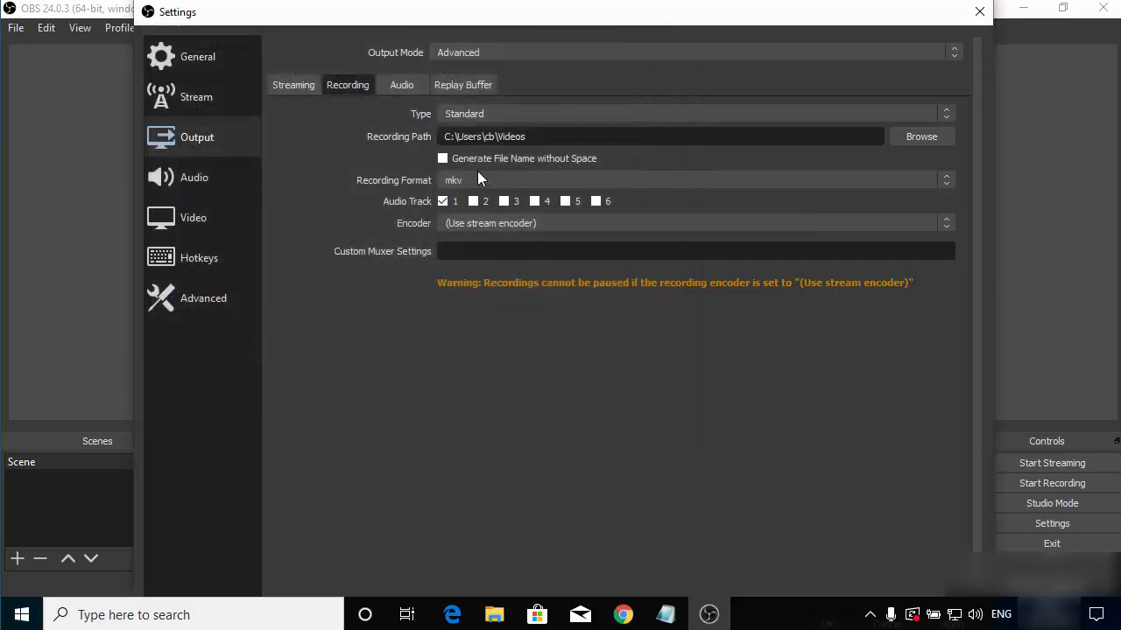
click(400, 159)
click(457, 181)
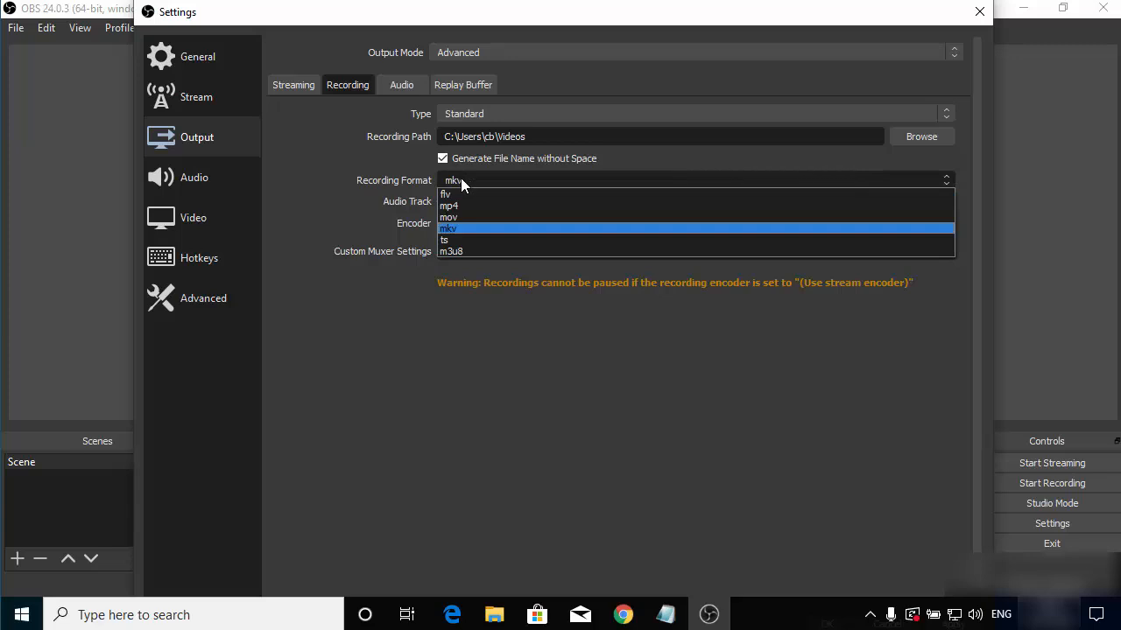
click(456, 205)
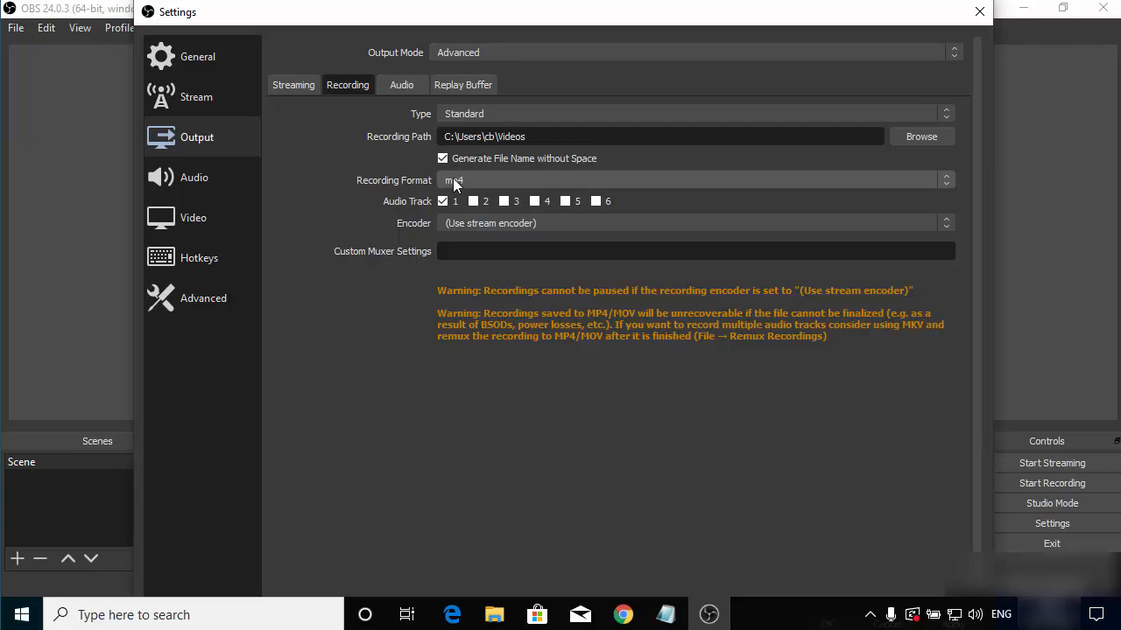
Set the recording encoder to x264
click(479, 224)
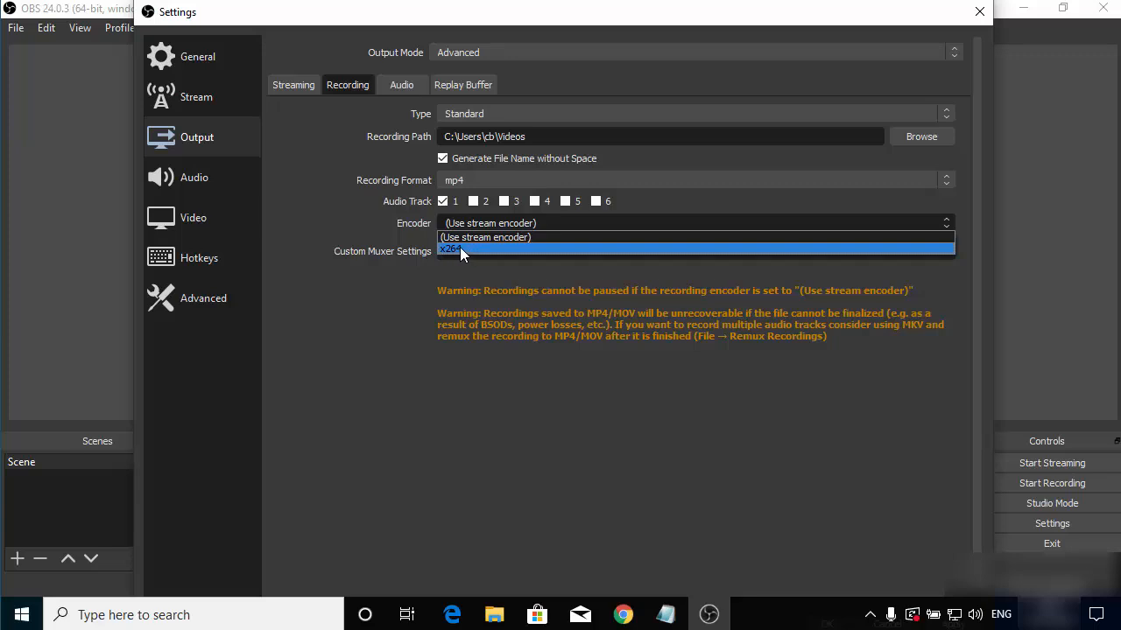
click(463, 248)
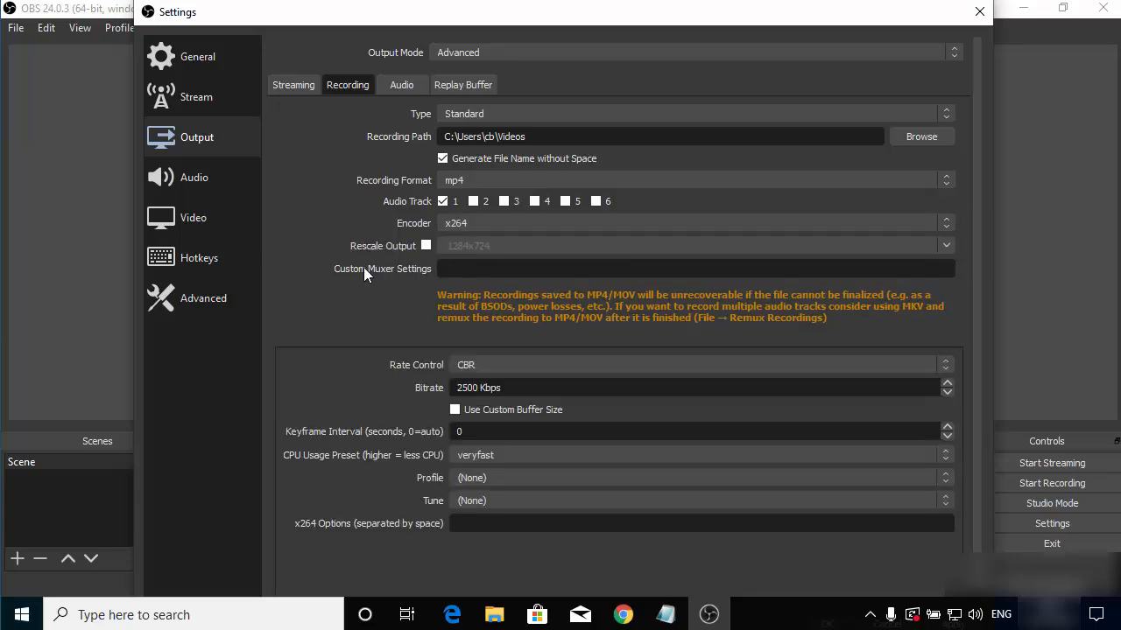
scroll(365, 293, down, 1)
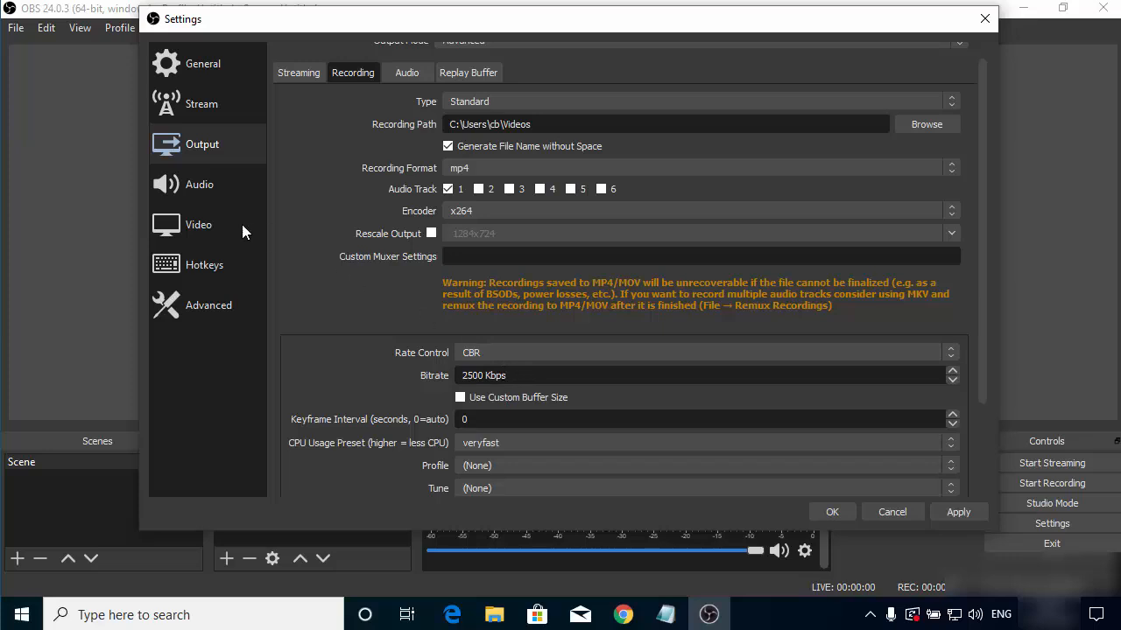
Use a 44.1khz audio sample rate and set Mic/Auxiliary Audio to Microphone (High Definition Audio Device)
click(206, 185)
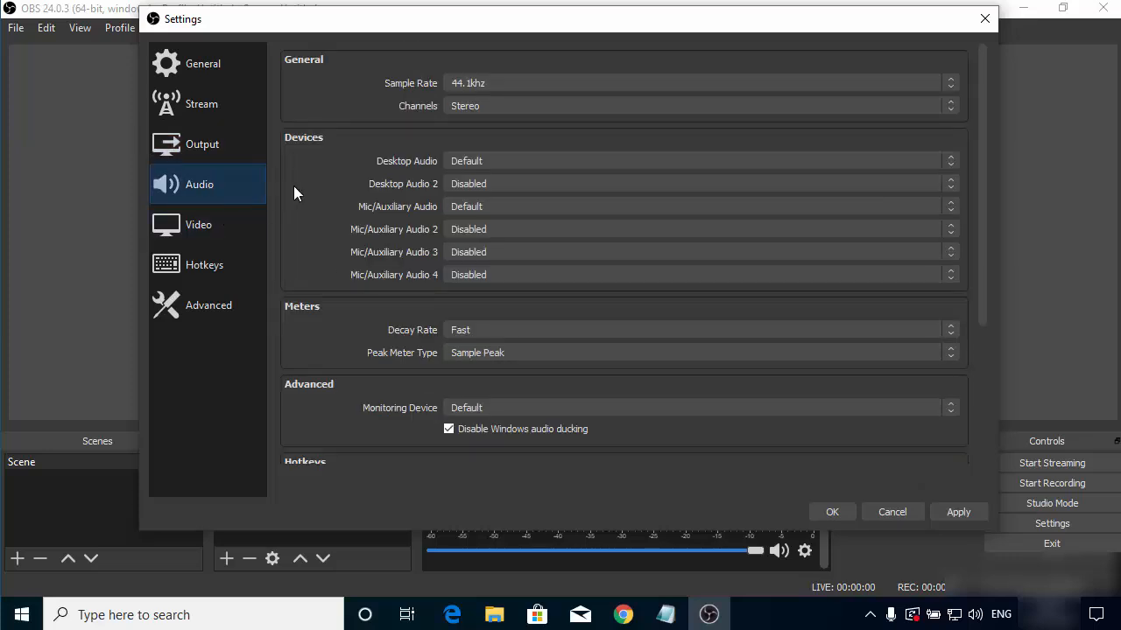
click(466, 83)
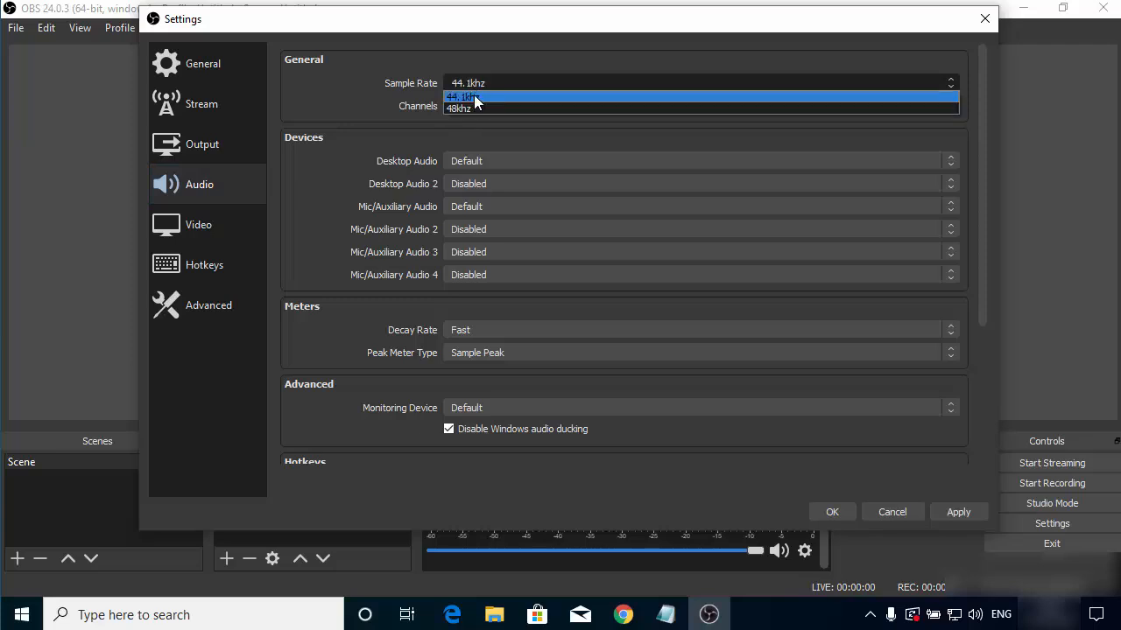
click(473, 95)
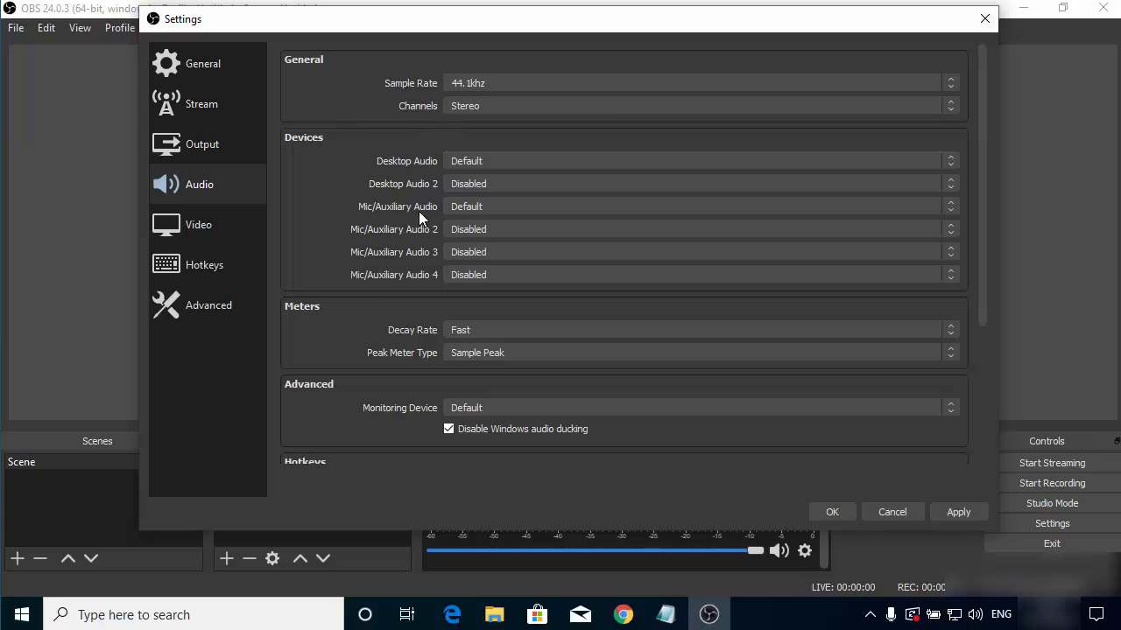
click(455, 209)
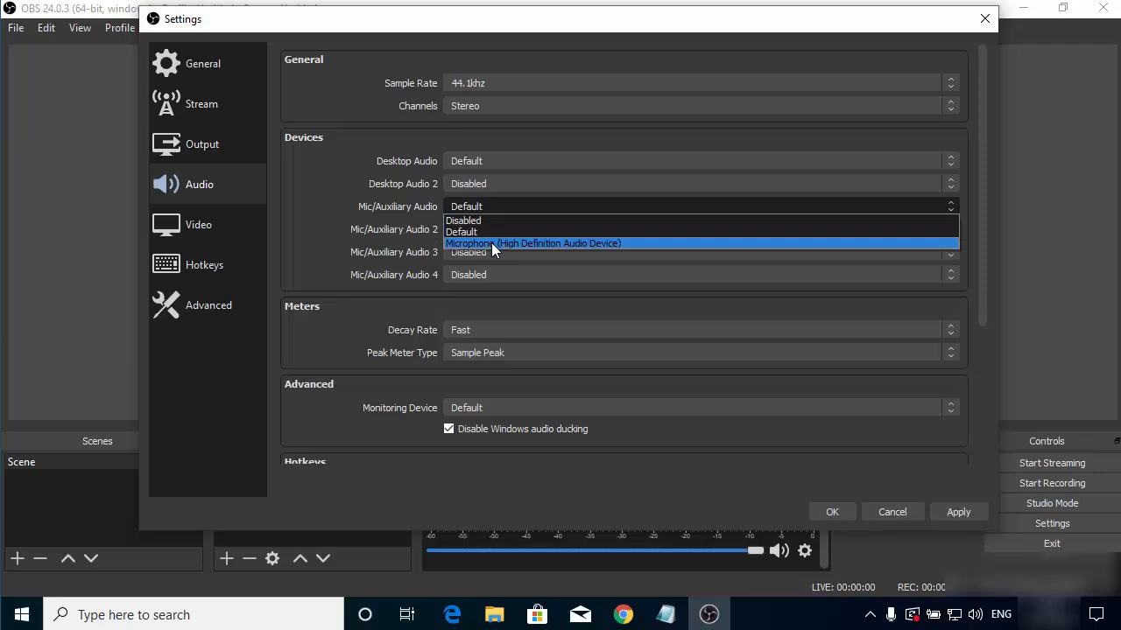
click(491, 242)
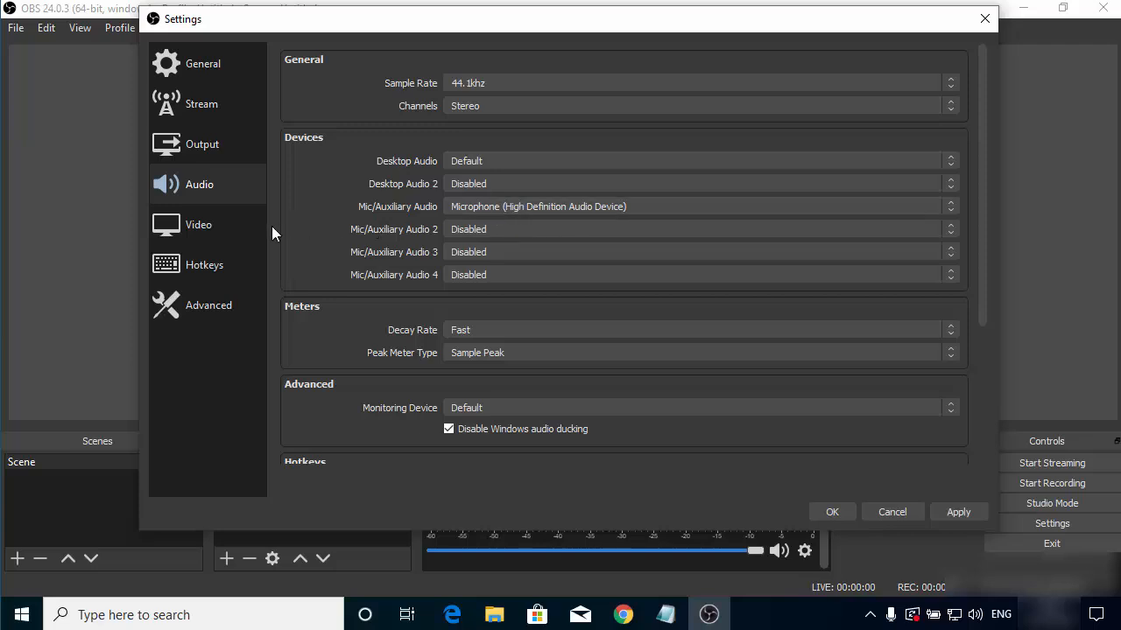
Check the video settings, keeping the 1284x724 base canvas resolution, and apply all the settings changes
click(196, 229)
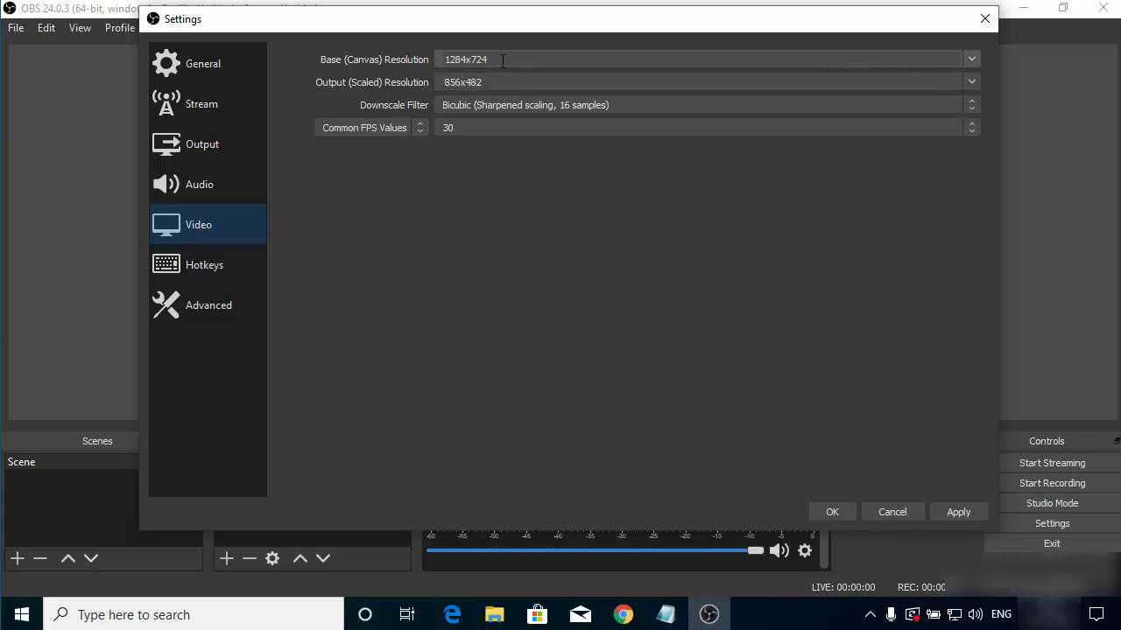
click(446, 59)
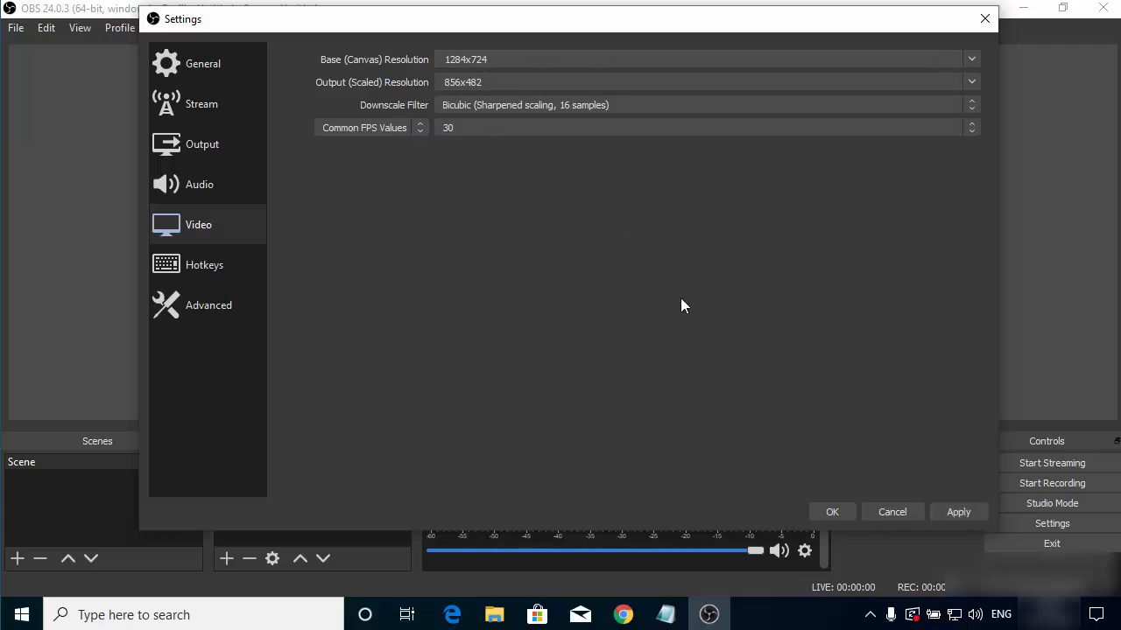
click(957, 515)
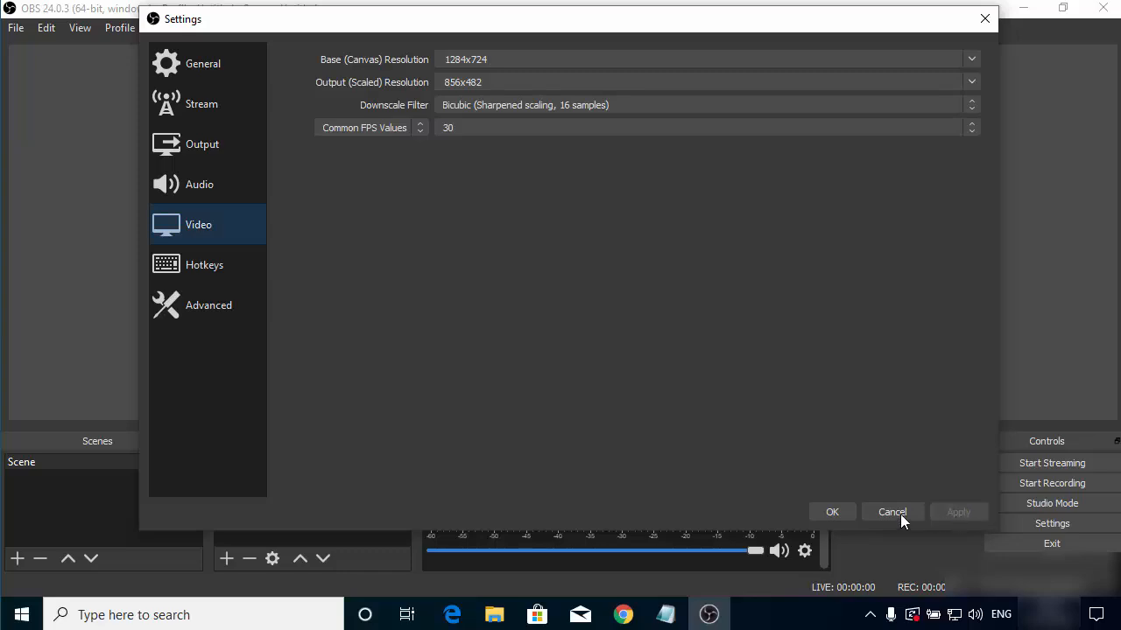
click(832, 512)
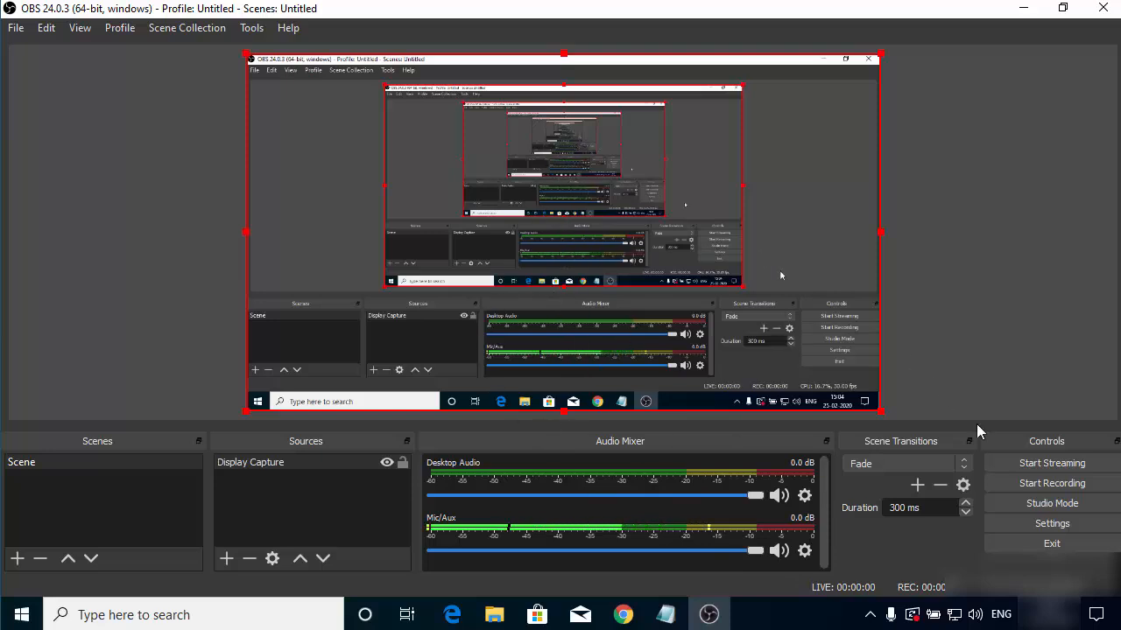
Start recording the screen and minimize the recorder window to reveal the desktop
click(1017, 481)
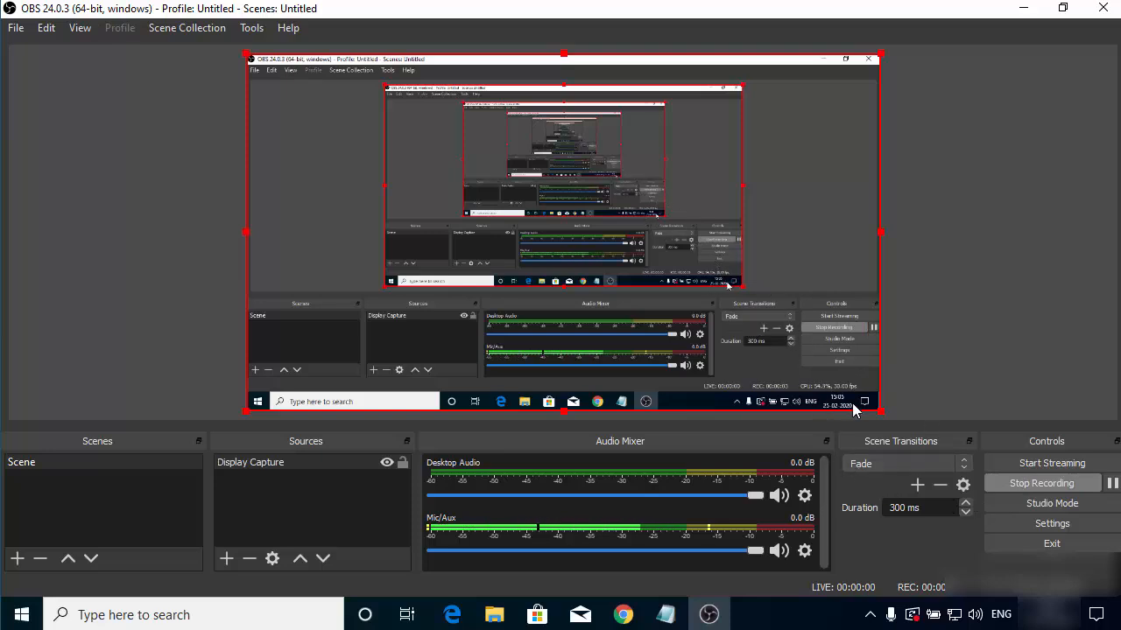
click(1018, 13)
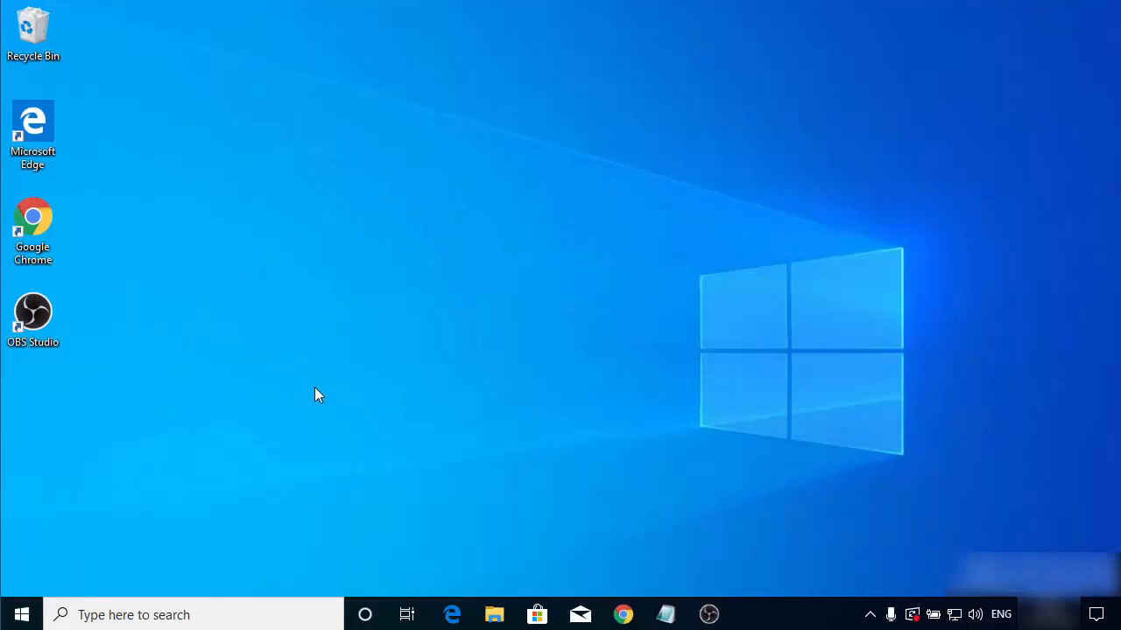
Open the Videos folder in File Explorer and widen the Name column to fit the full file names
click(494, 614)
click(168, 286)
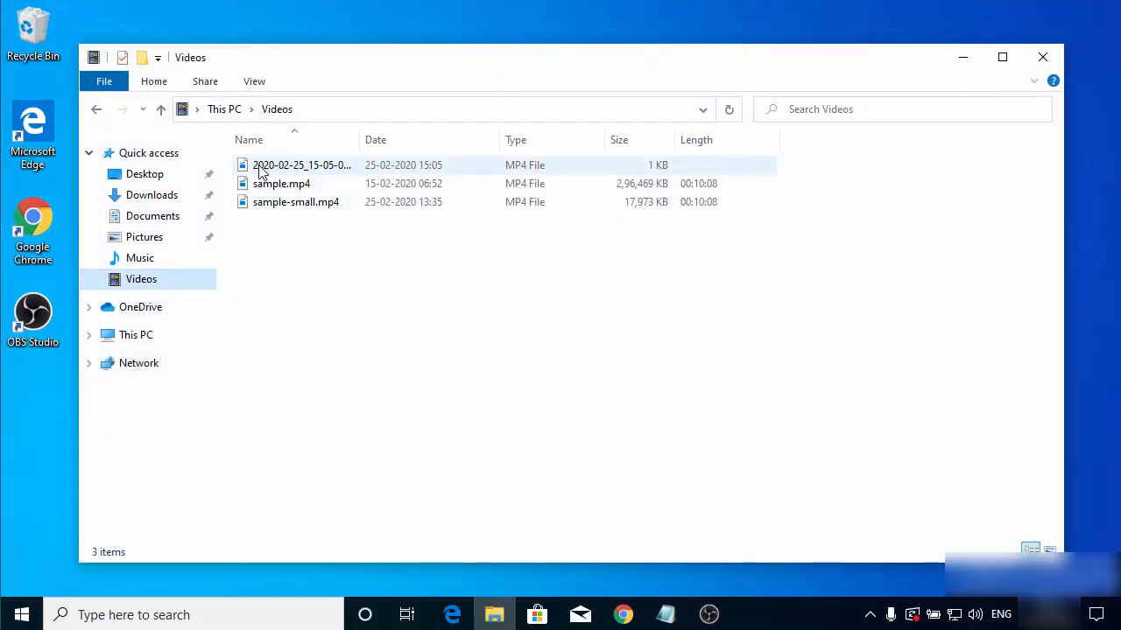
double_click(360, 145)
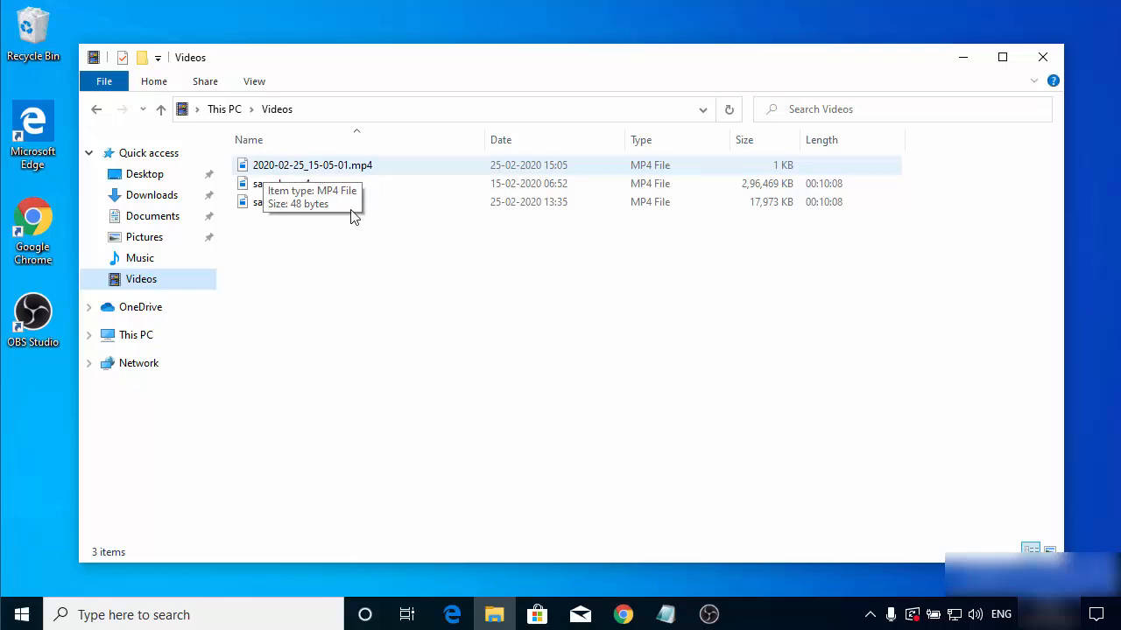
Switch back to OBS Studio, stop the screen recording and minimize the recorder window
key(alt+Tab)
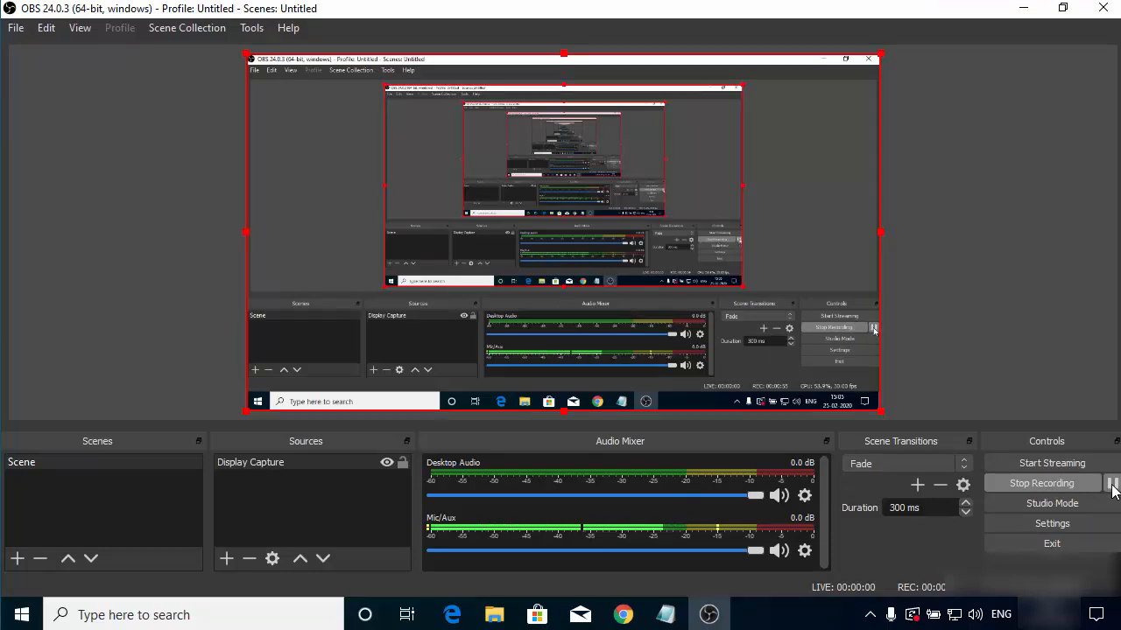
click(1041, 486)
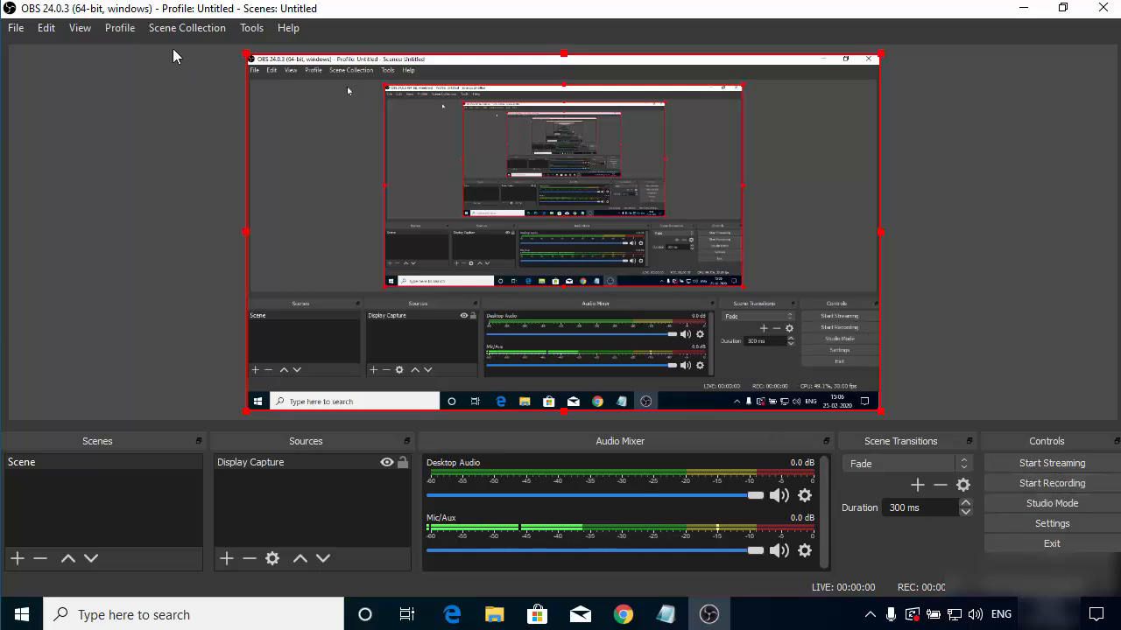
click(1023, 8)
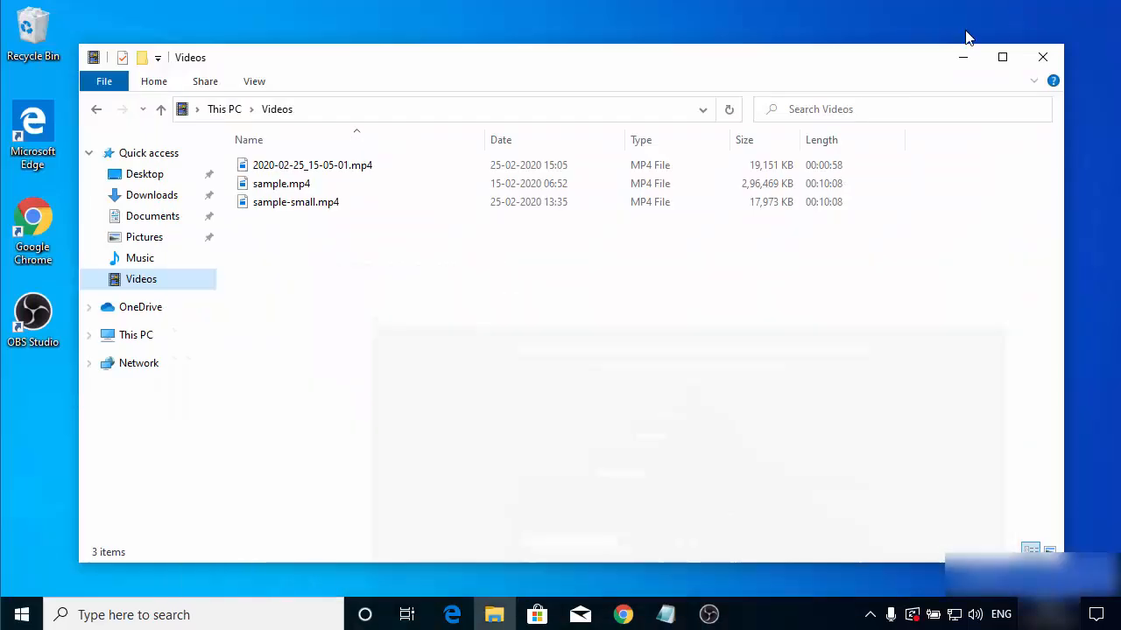
Play the recording 2020-02-25_15-05-01.mp4 to check it, close the player and minimize the Videos folder window
click(313, 170)
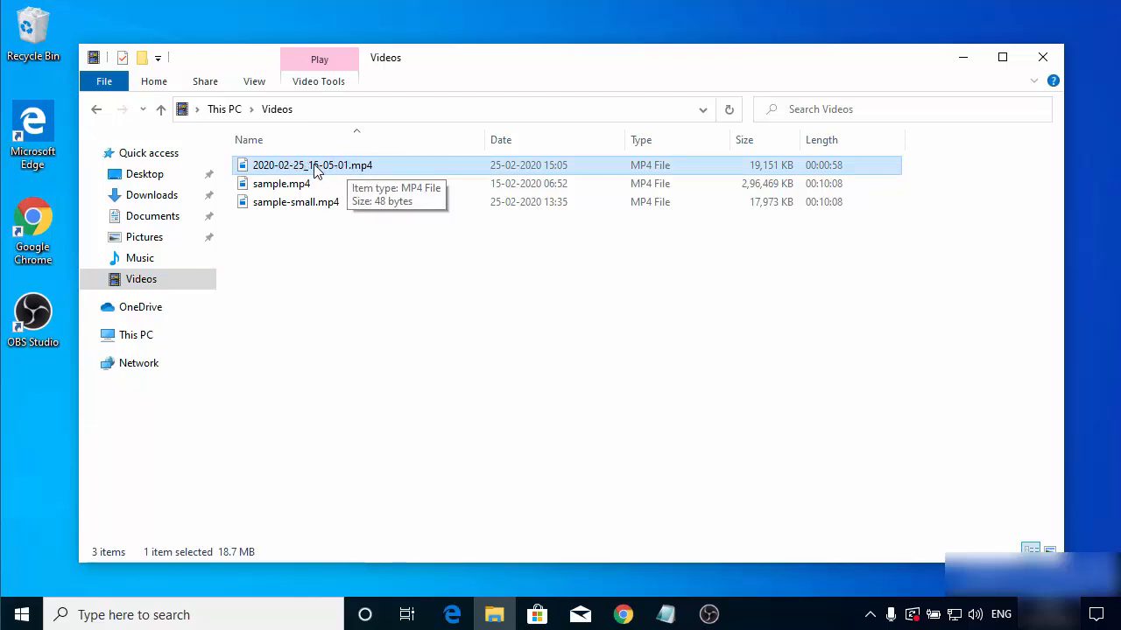
double_click(323, 166)
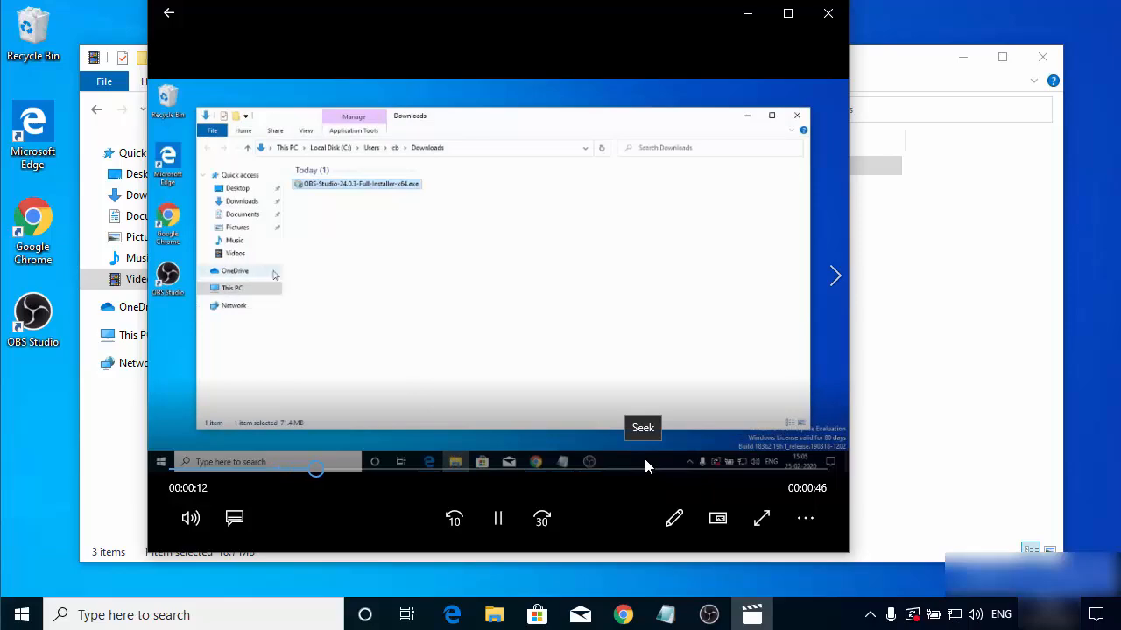
click(827, 13)
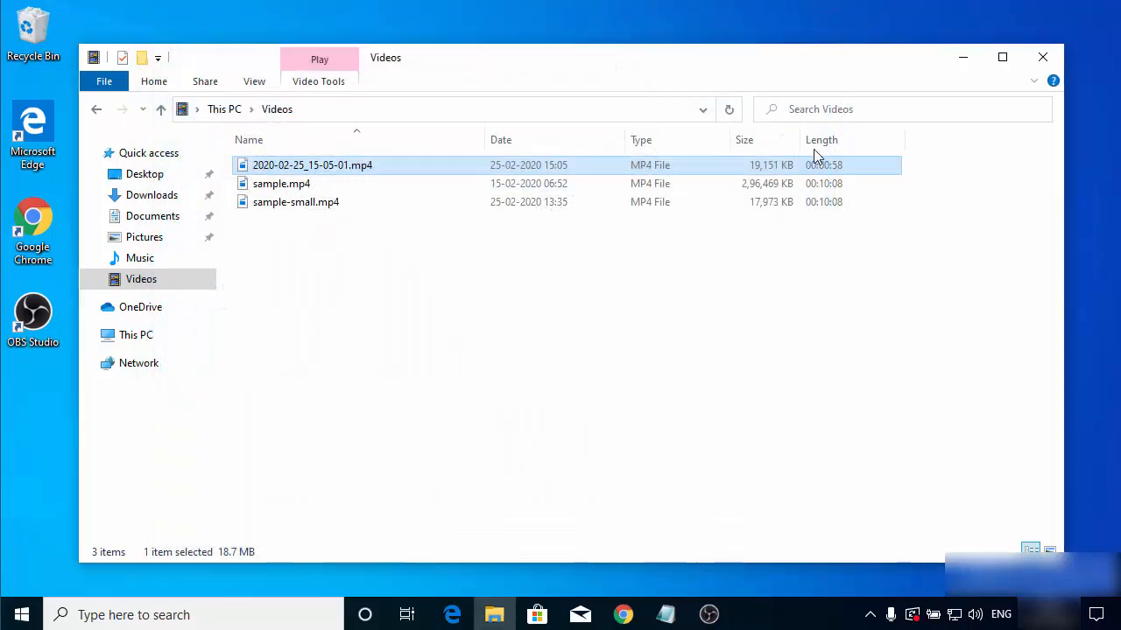
click(964, 59)
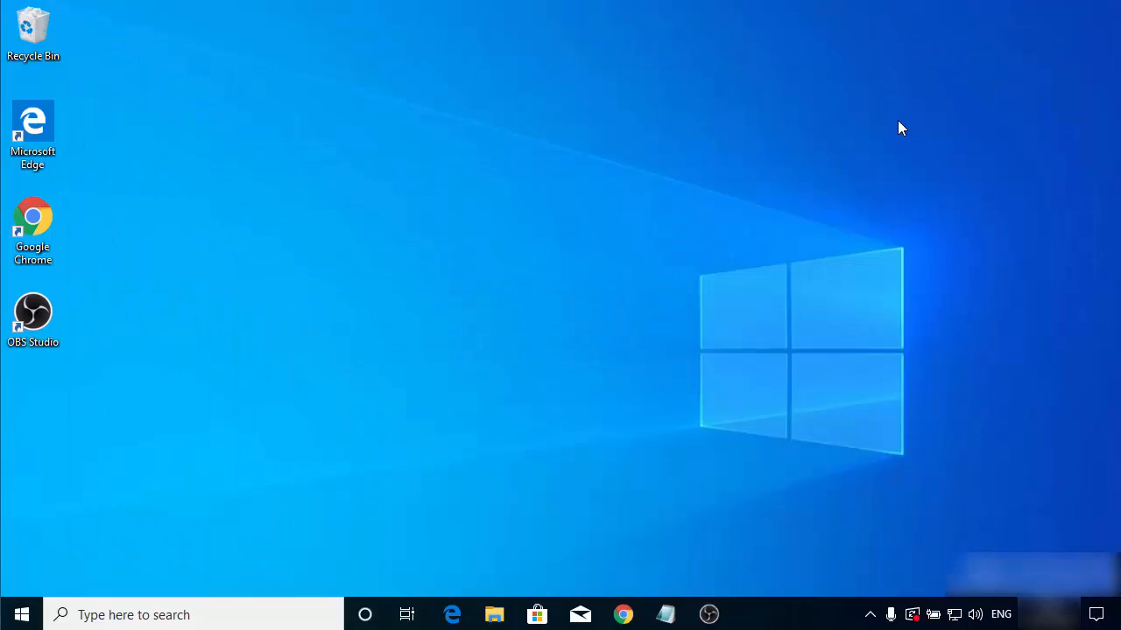